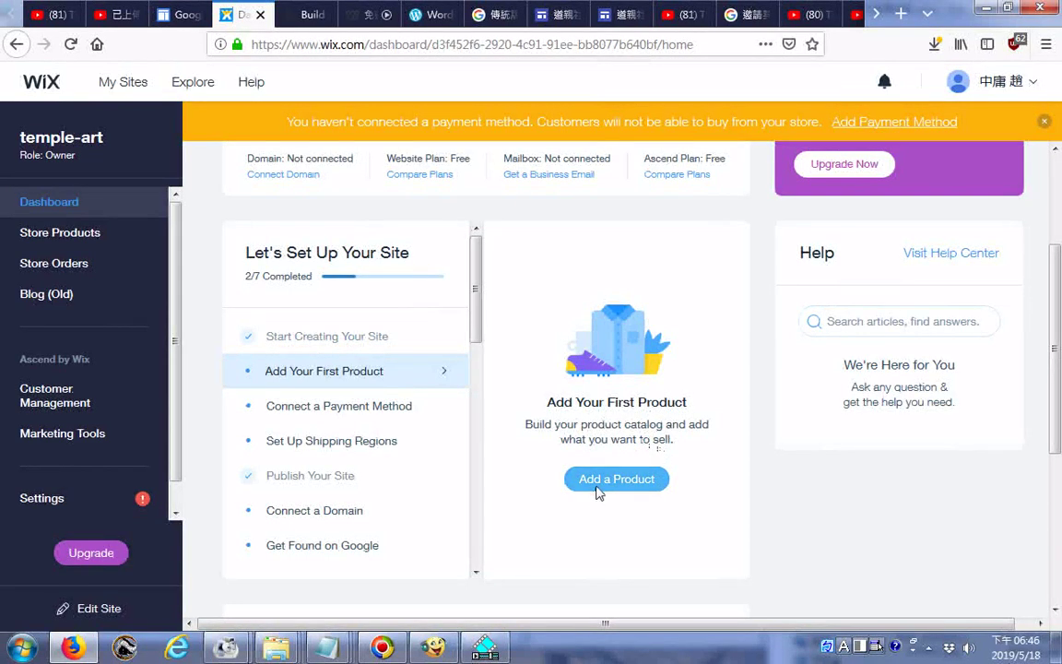
{"action": "scroll", "coordinate": [671, 458], "scroll_direction": "up", "scroll_amount": 1}
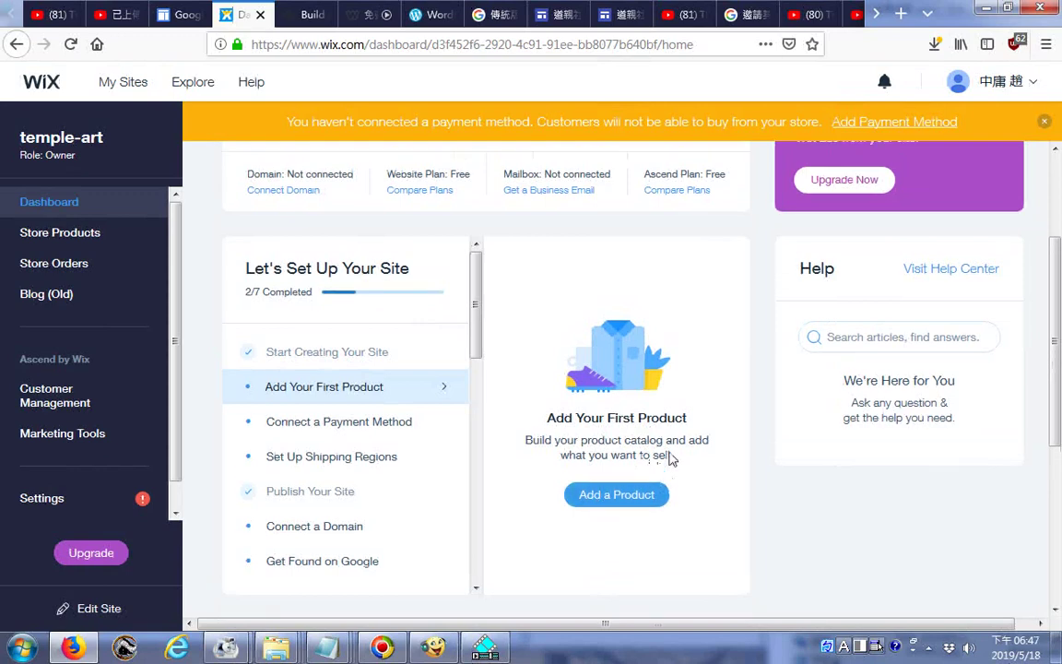
{"action": "scroll", "coordinate": [671, 459], "scroll_direction": "up", "scroll_amount": 3}
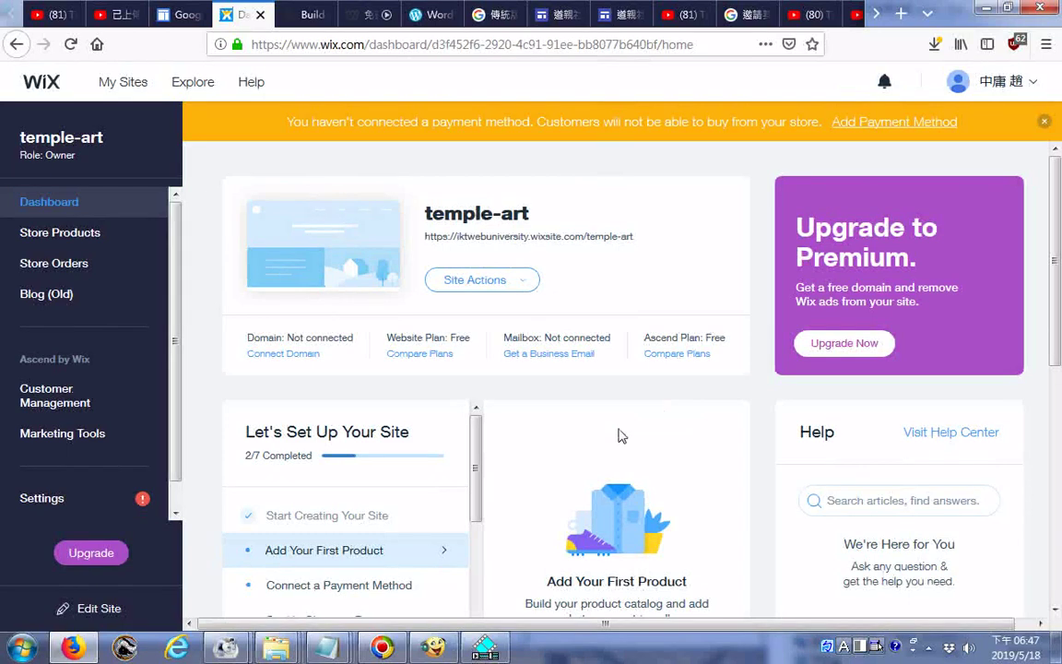
{"action": "left_click", "coordinate": [521, 286]}
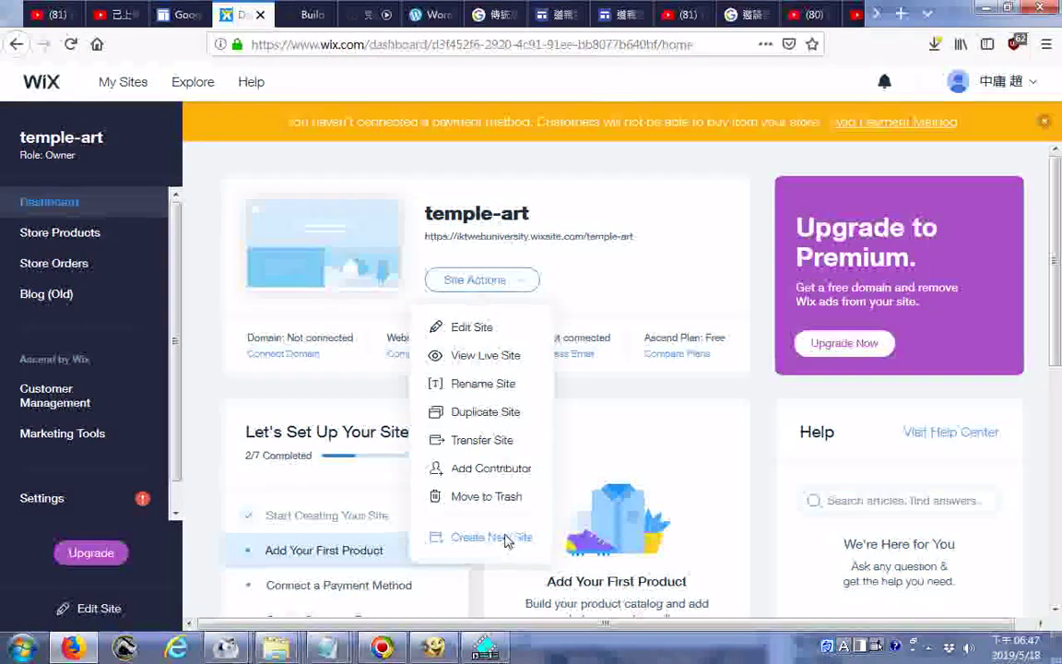
{"action": "left_click", "coordinate": [718, 268]}
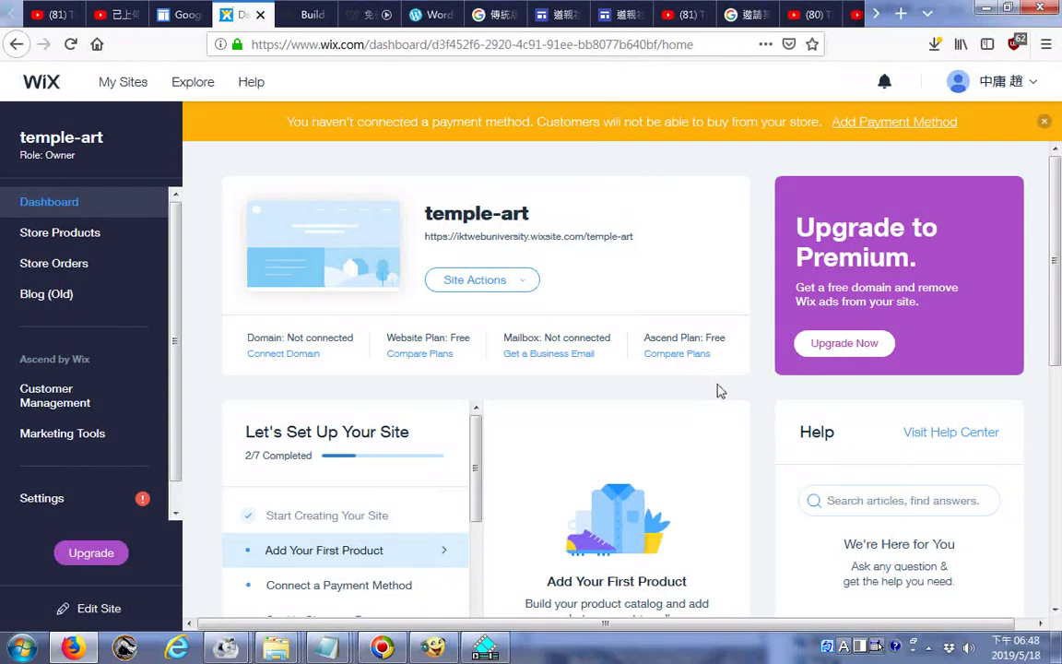
{"action": "right_click", "coordinate": [829, 345]}
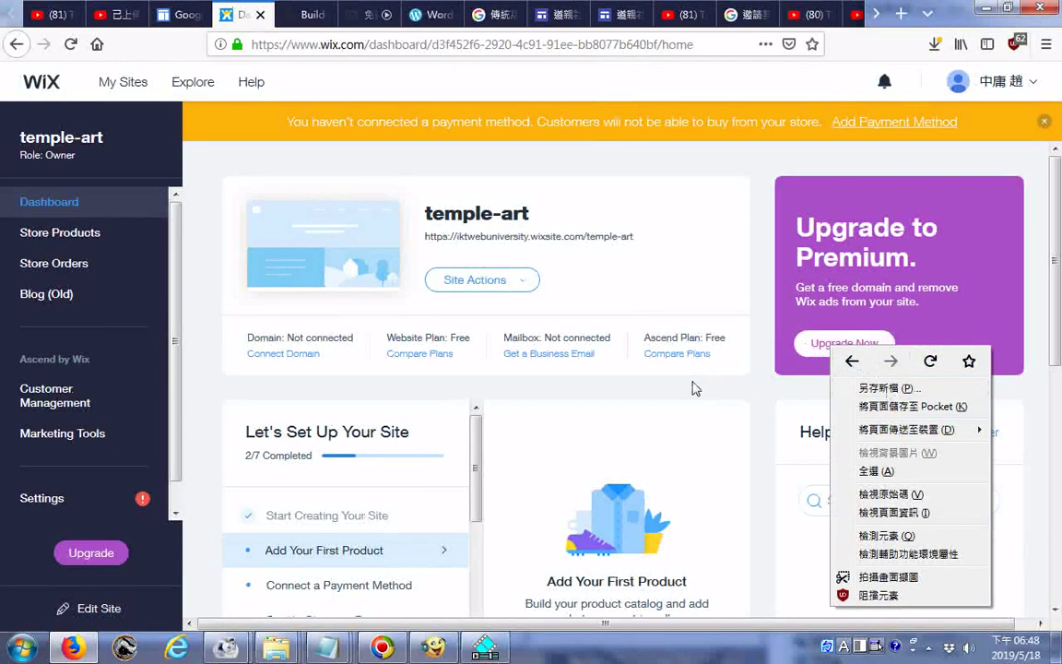
{"action": "left_click", "coordinate": [762, 474]}
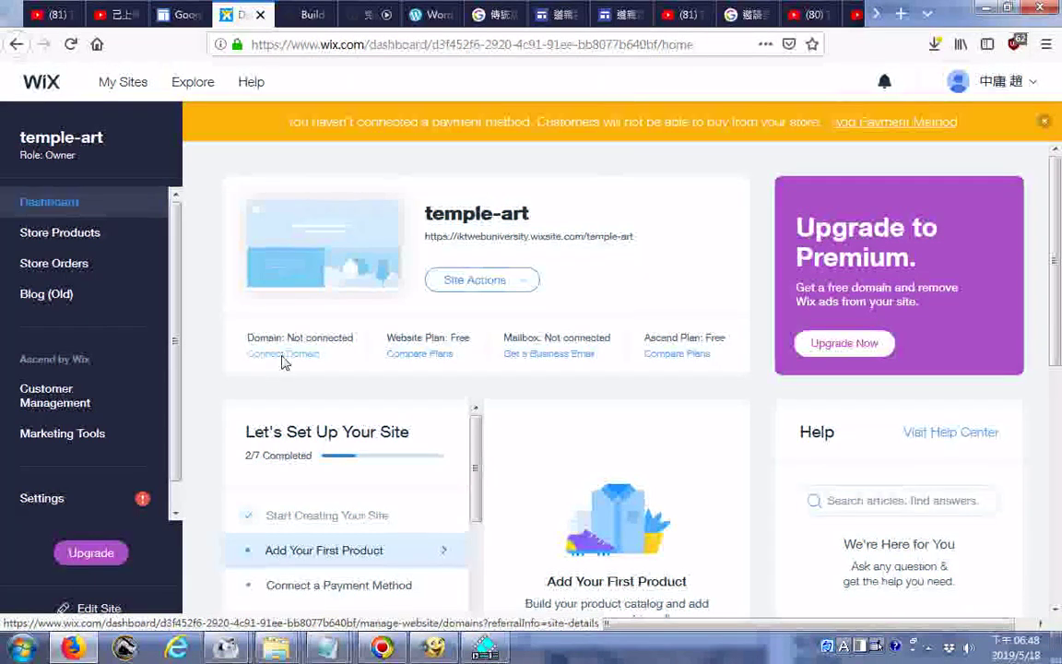
Step: Connect PayPal and Manual as the store's payment methods, leaving out Credit/Debit Cards
{"action": "left_click", "coordinate": [901, 127]}
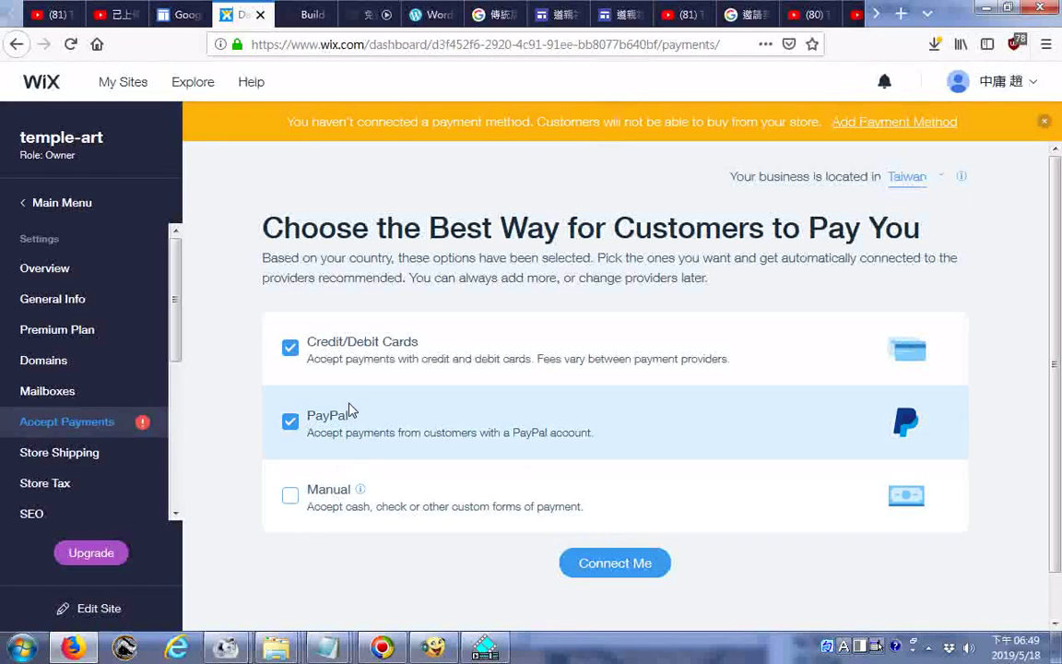
{"action": "left_click", "coordinate": [288, 349]}
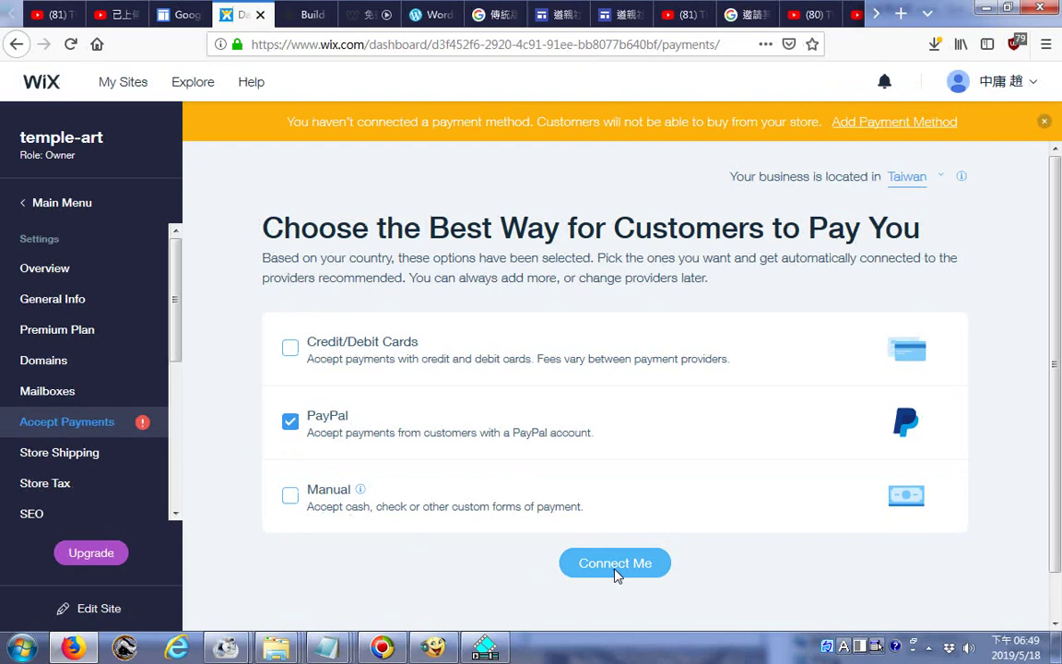
{"action": "left_click", "coordinate": [291, 500]}
{"action": "scroll", "coordinate": [297, 516], "scroll_direction": "down", "scroll_amount": 1}
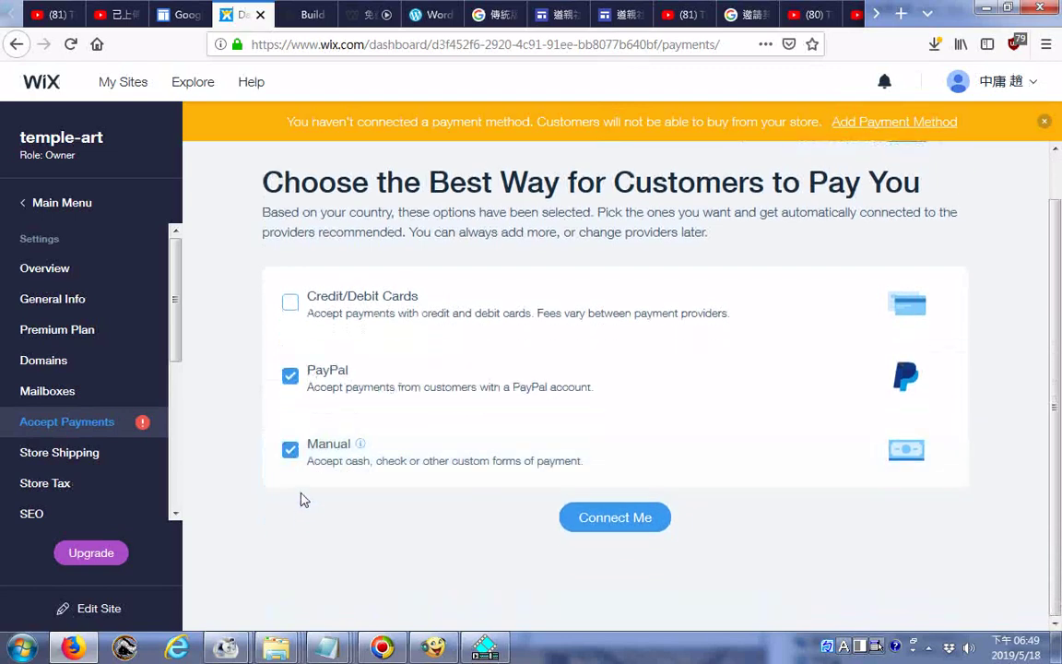
{"action": "left_click", "coordinate": [619, 520]}
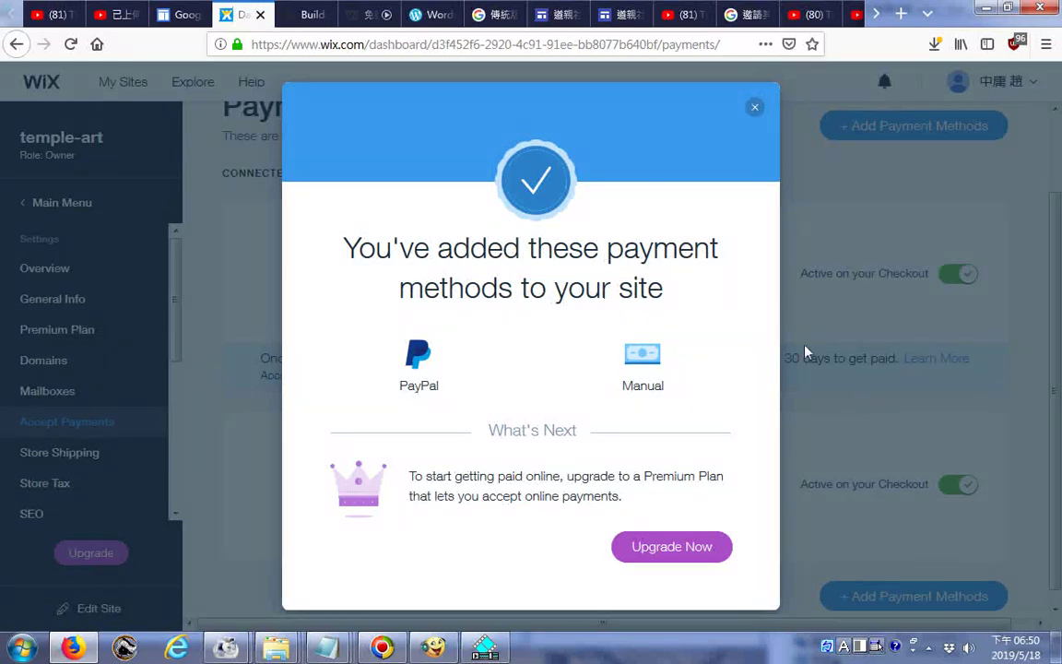
Step: Open the Premium plan upgrade offer and compare the plans' prices, included features and guarantees
{"action": "left_click", "coordinate": [672, 548]}
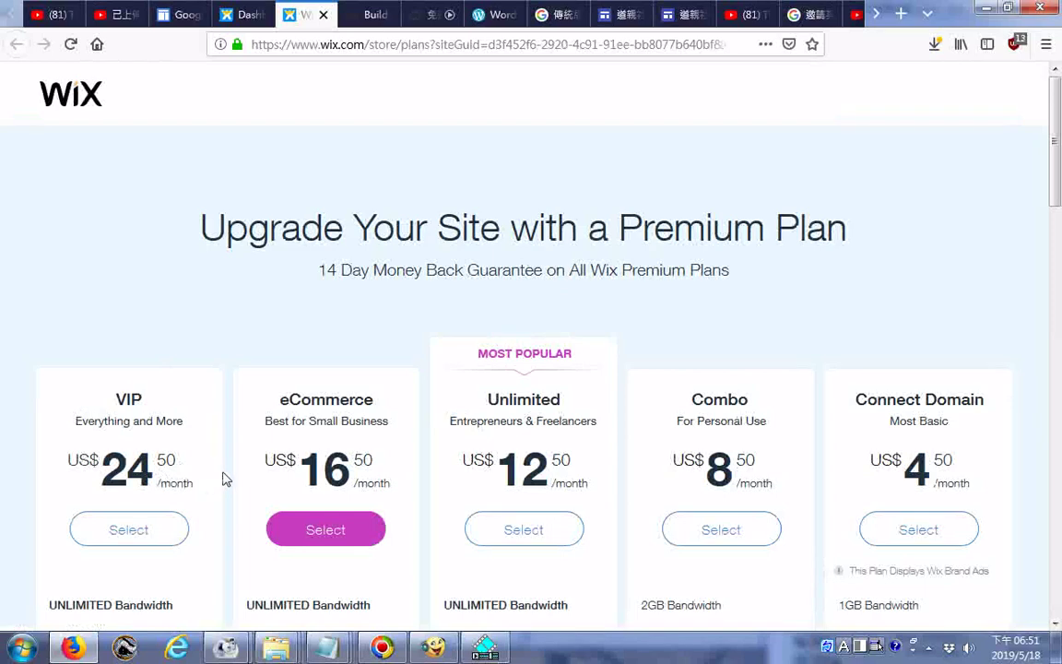
{"action": "scroll", "coordinate": [226, 479], "scroll_direction": "down", "scroll_amount": 3}
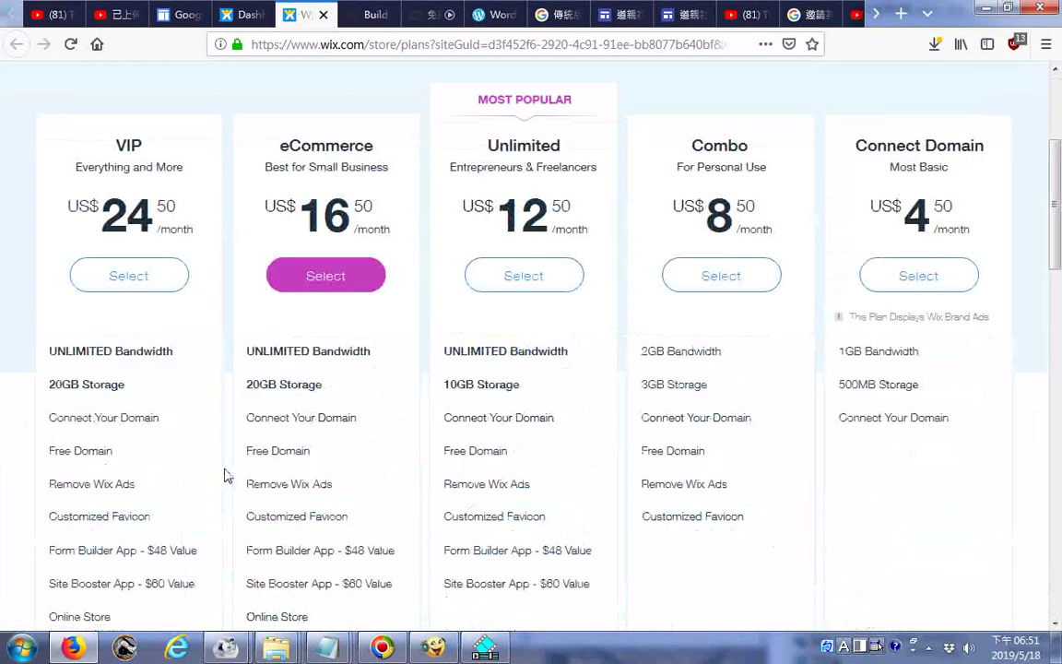
{"action": "scroll", "coordinate": [226, 476], "scroll_direction": "down", "scroll_amount": 1}
{"action": "scroll", "coordinate": [230, 475], "scroll_direction": "down", "scroll_amount": 2}
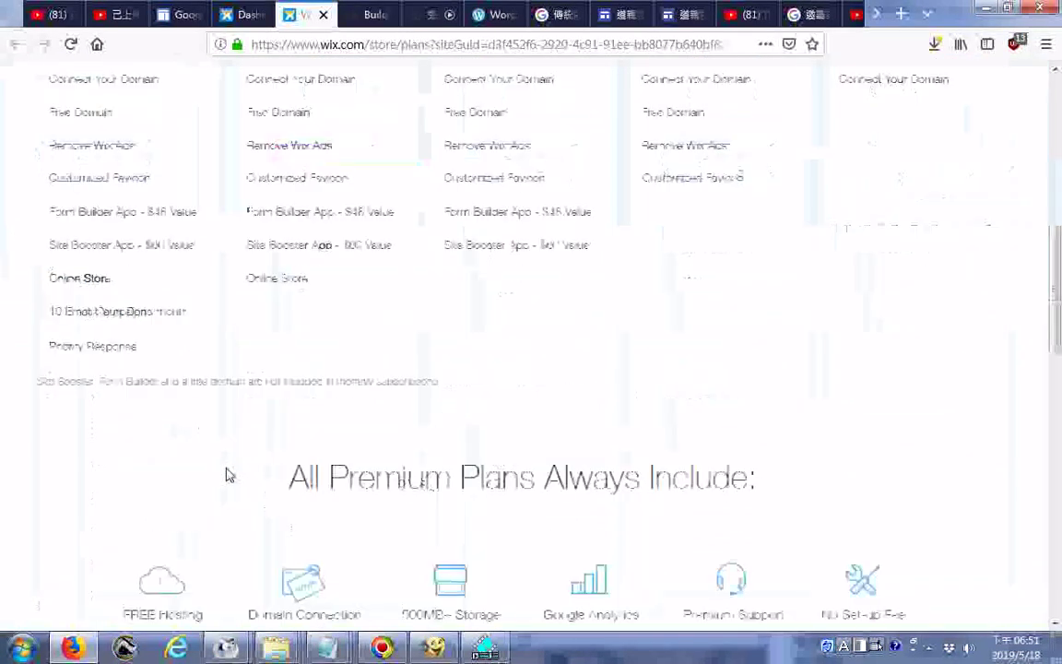
{"action": "scroll", "coordinate": [230, 475], "scroll_direction": "down", "scroll_amount": 2}
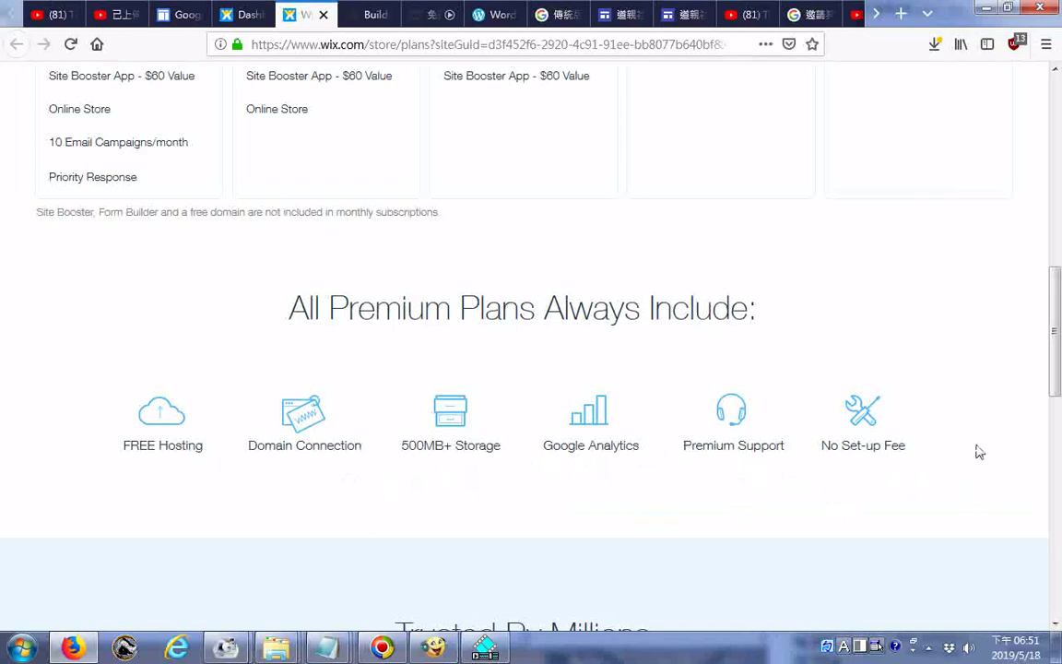
{"action": "scroll", "coordinate": [982, 438], "scroll_direction": "up", "scroll_amount": 4}
{"action": "scroll", "coordinate": [931, 377], "scroll_direction": "down", "scroll_amount": 8}
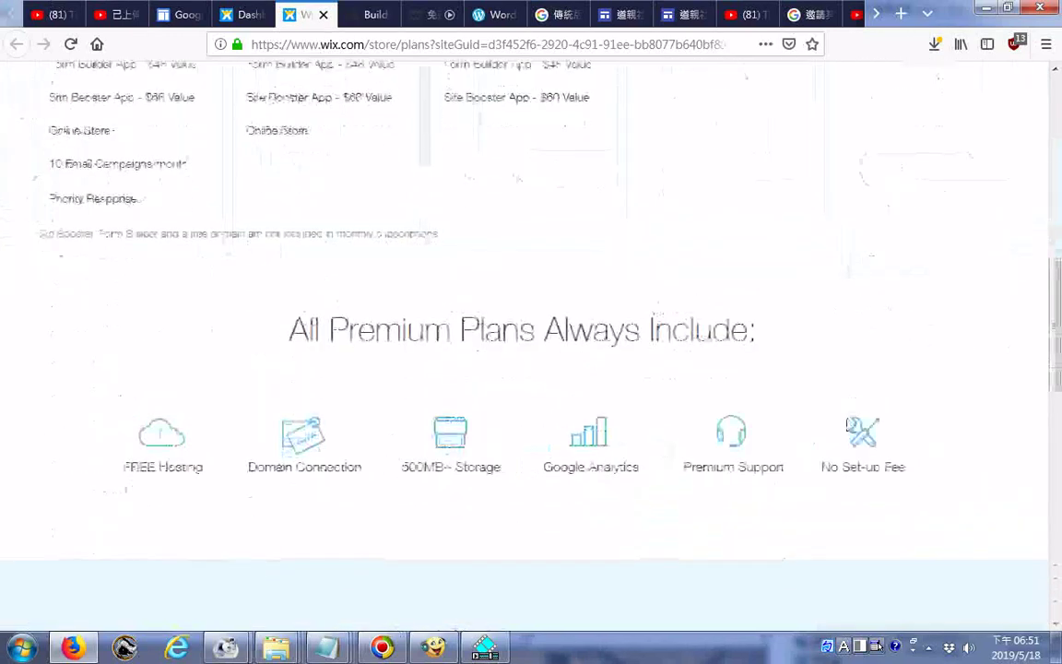
Step: Save the Premium plans page as a complete web page named "Wix Premium Upgrade Plans201905.htm"
{"action": "right_click", "coordinate": [738, 224]}
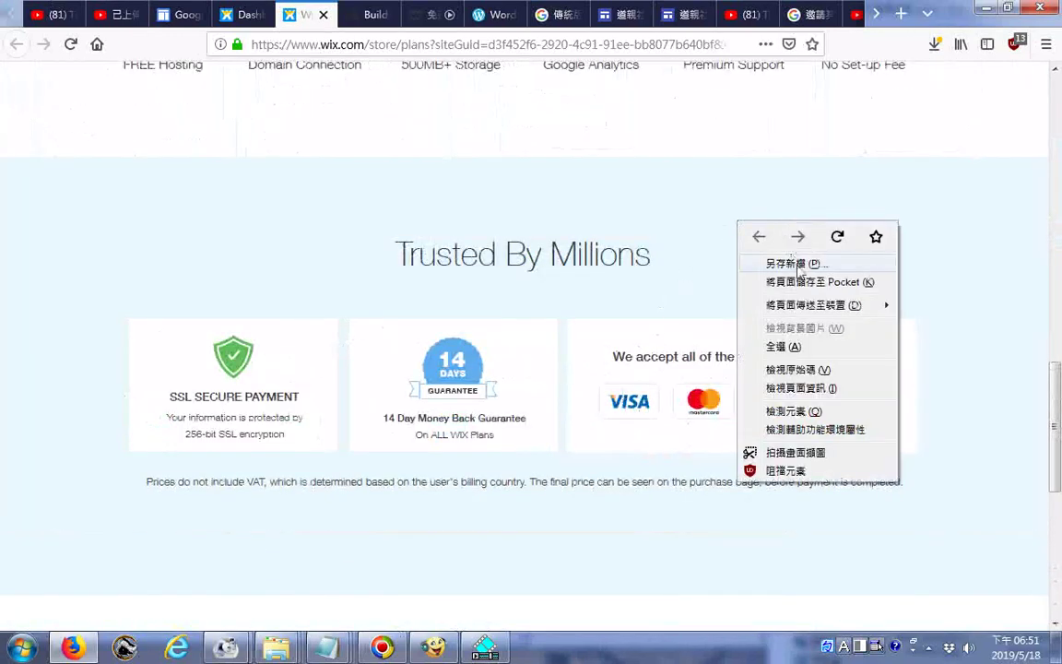
{"action": "left_click", "coordinate": [799, 265]}
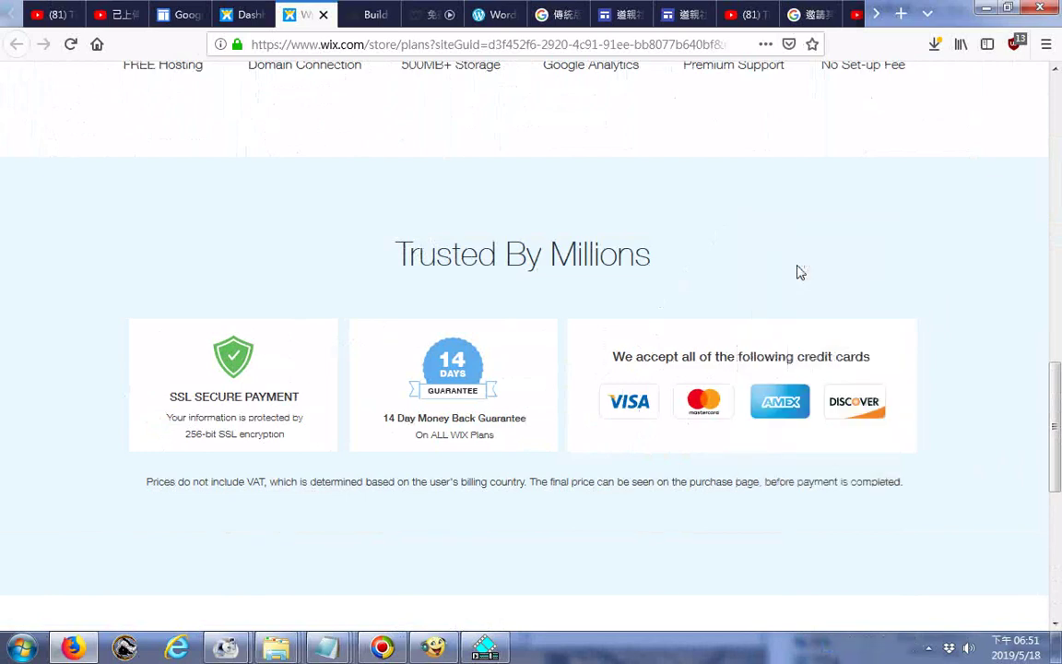
{"action": "left_click", "coordinate": [787, 340]}
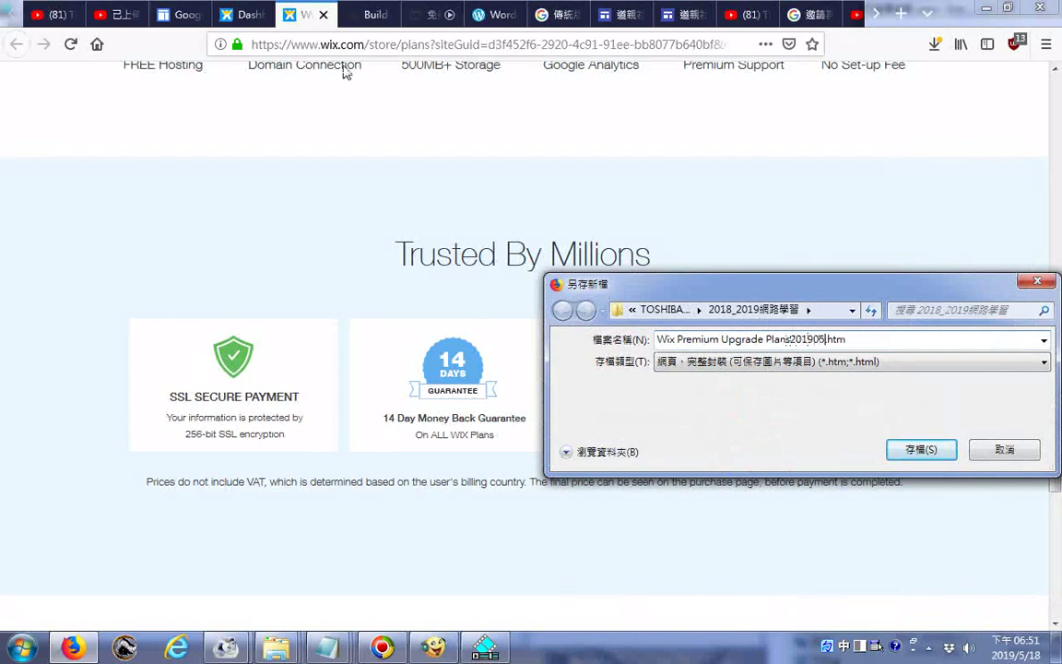
{"action": "key", "text": "Return"}
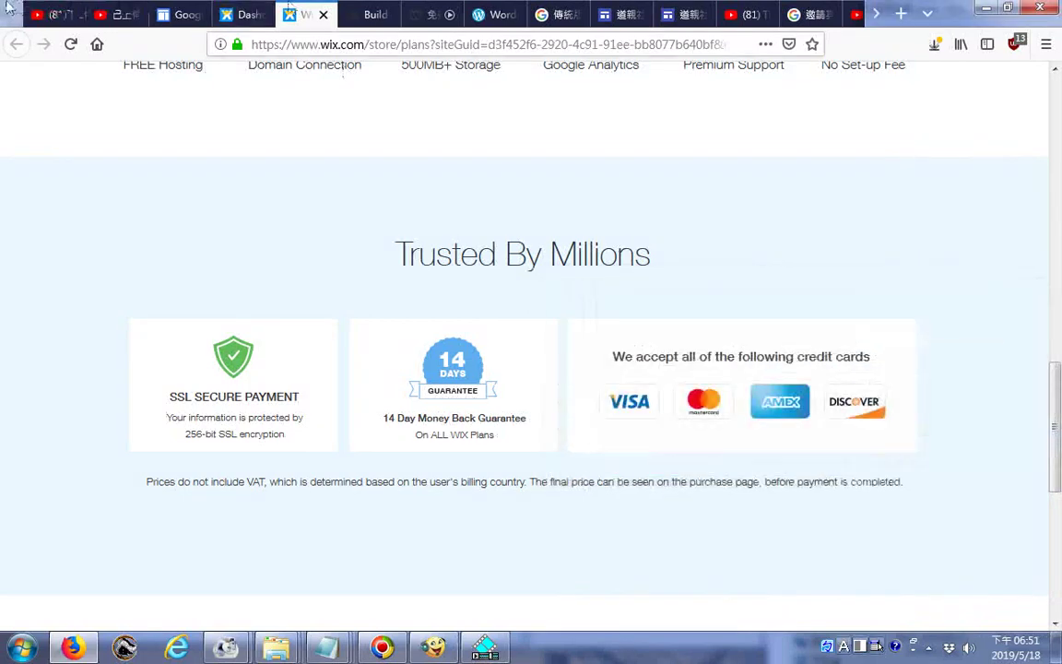
Step: Close the plans page and the added-payment-methods message, and return to the temple-art dashboard
{"action": "left_click", "coordinate": [323, 16]}
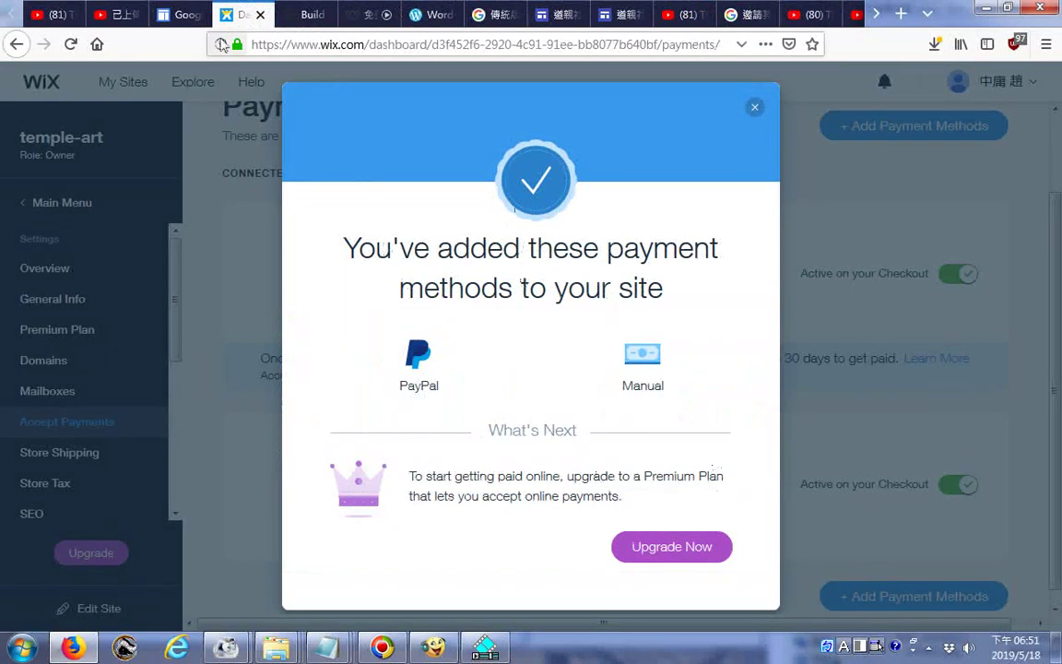
{"action": "left_click", "coordinate": [755, 107]}
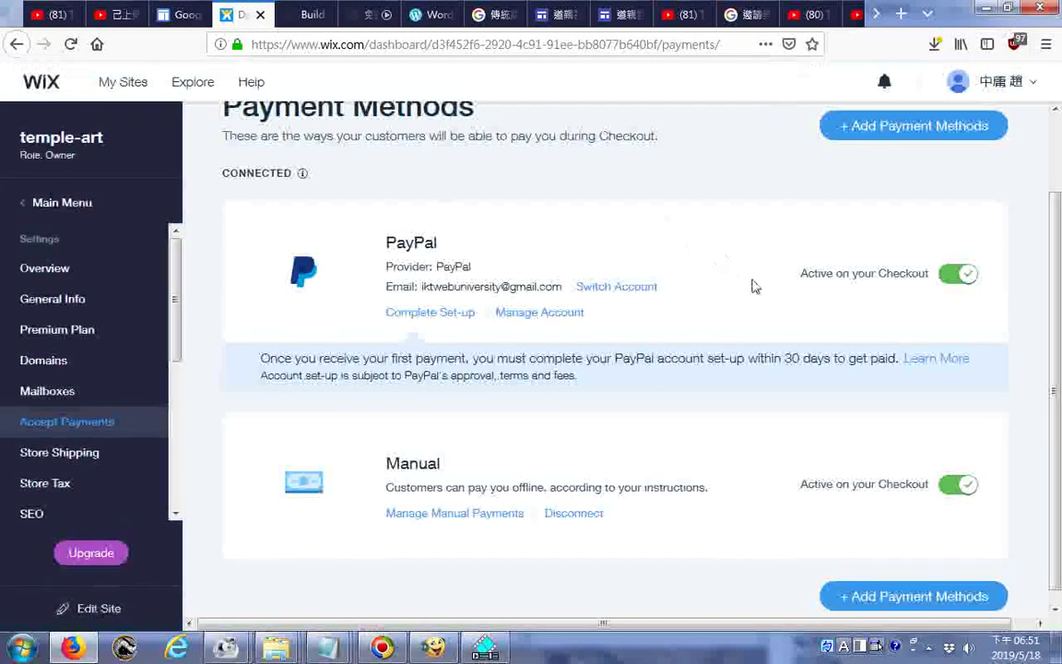
{"action": "scroll", "coordinate": [751, 273], "scroll_direction": "up", "scroll_amount": 2}
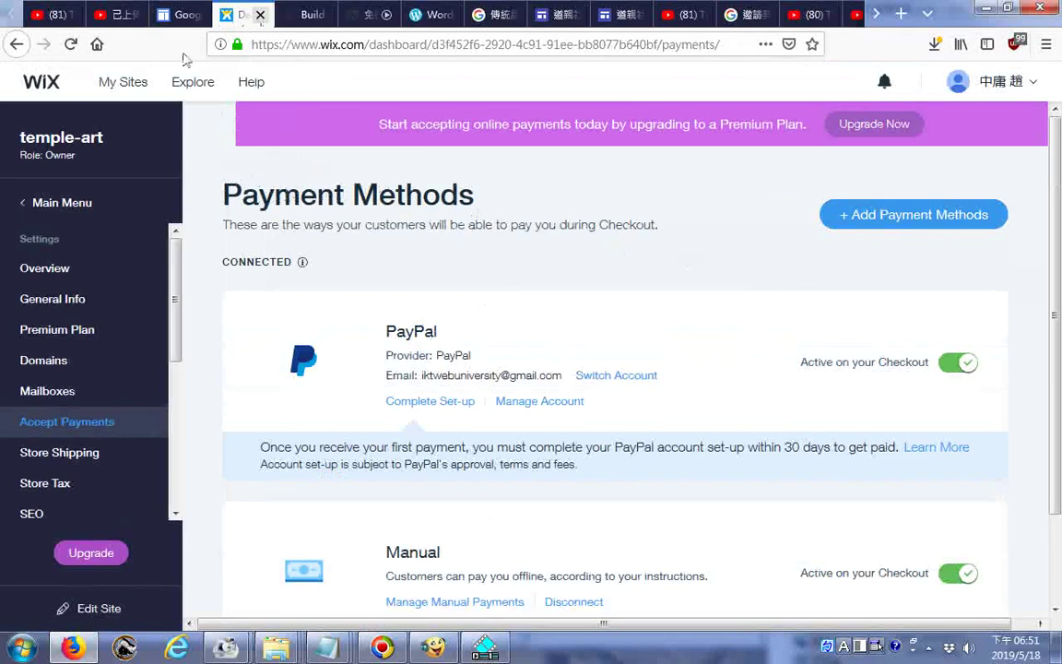
{"action": "left_click", "coordinate": [62, 146]}
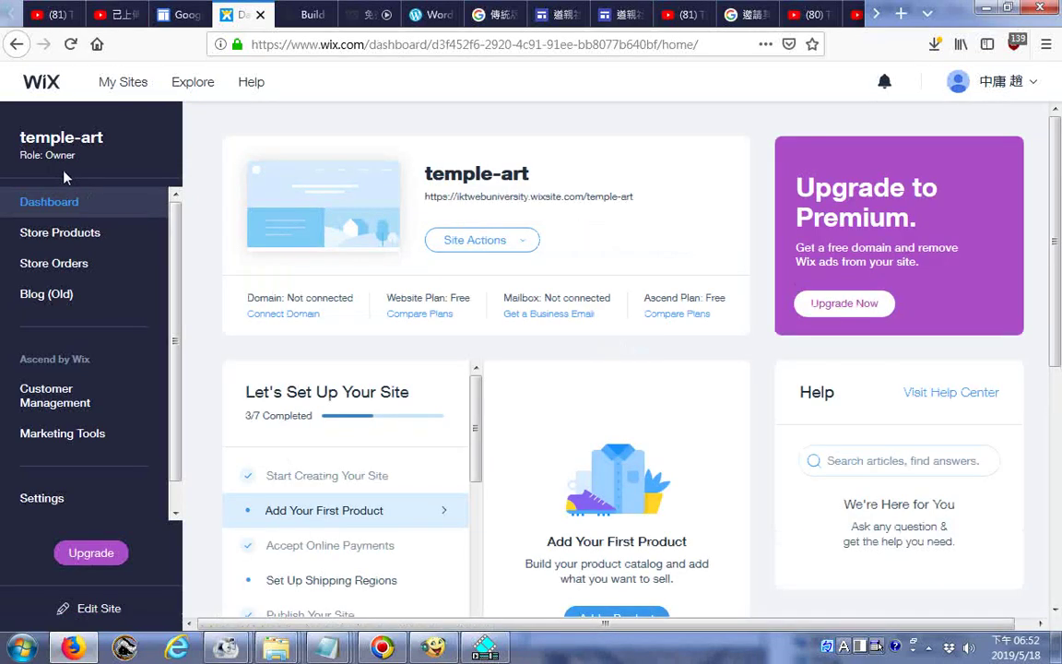
Step: Open the store's product list and examine its products, their prices, stock status and visibility
{"action": "left_click", "coordinate": [54, 238]}
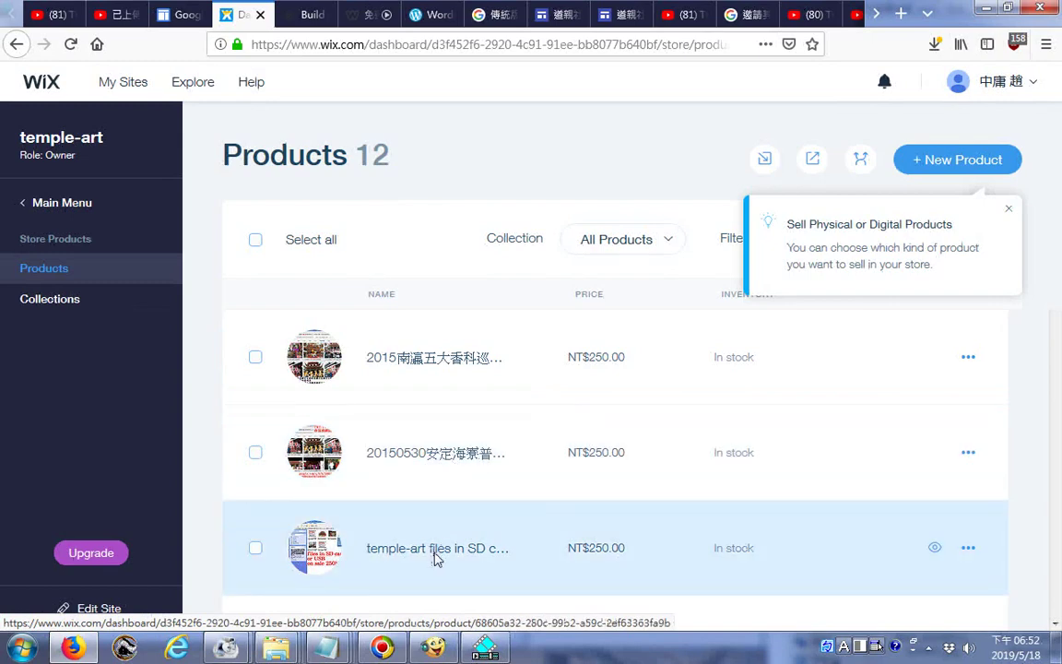
{"action": "scroll", "coordinate": [437, 559], "scroll_direction": "down", "scroll_amount": 2}
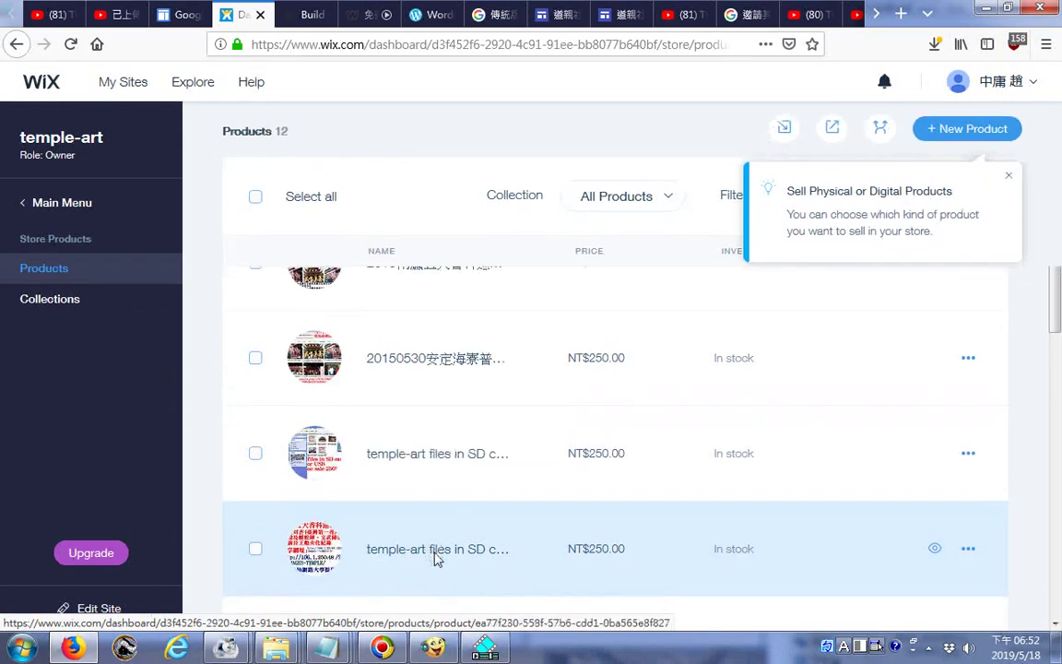
{"action": "scroll", "coordinate": [437, 558], "scroll_direction": "down", "scroll_amount": 2}
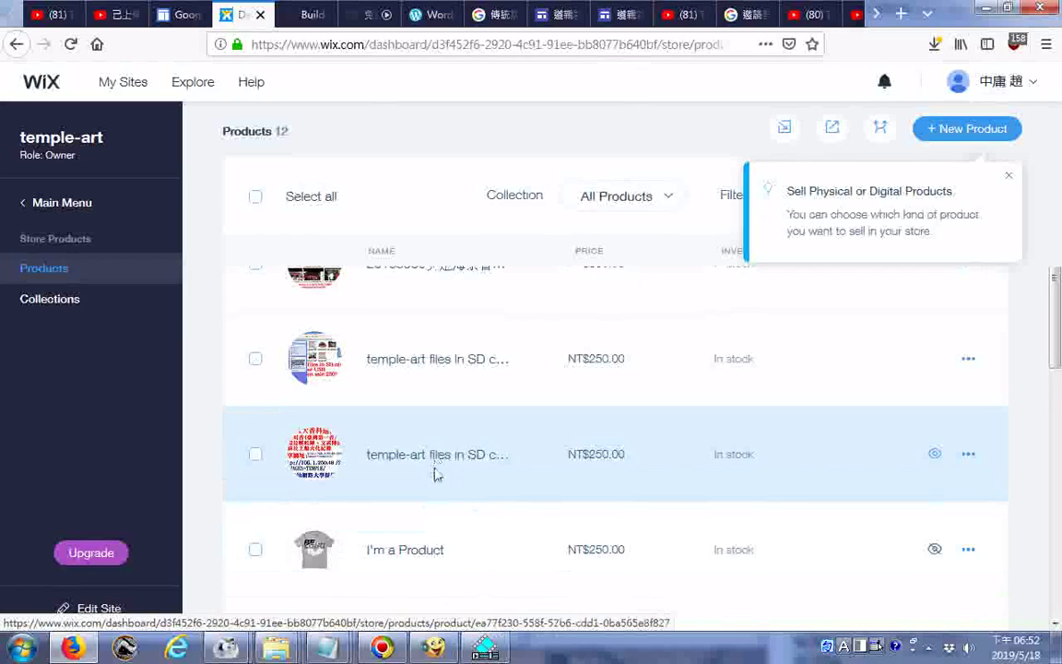
{"action": "scroll", "coordinate": [433, 531], "scroll_direction": "down", "scroll_amount": 4}
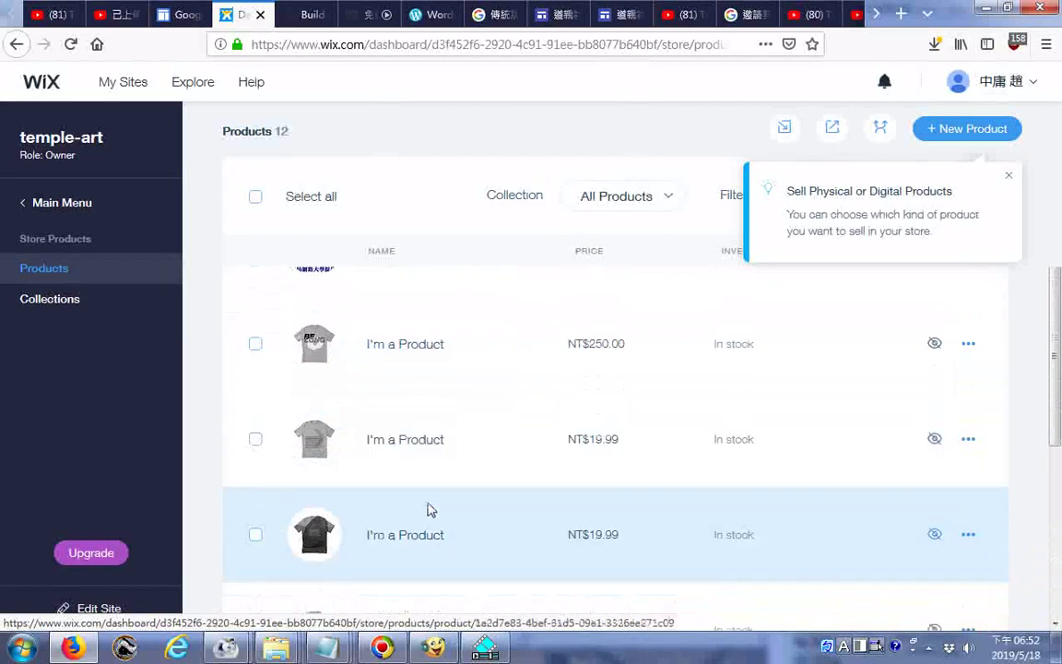
{"action": "scroll", "coordinate": [429, 510], "scroll_direction": "down", "scroll_amount": 5}
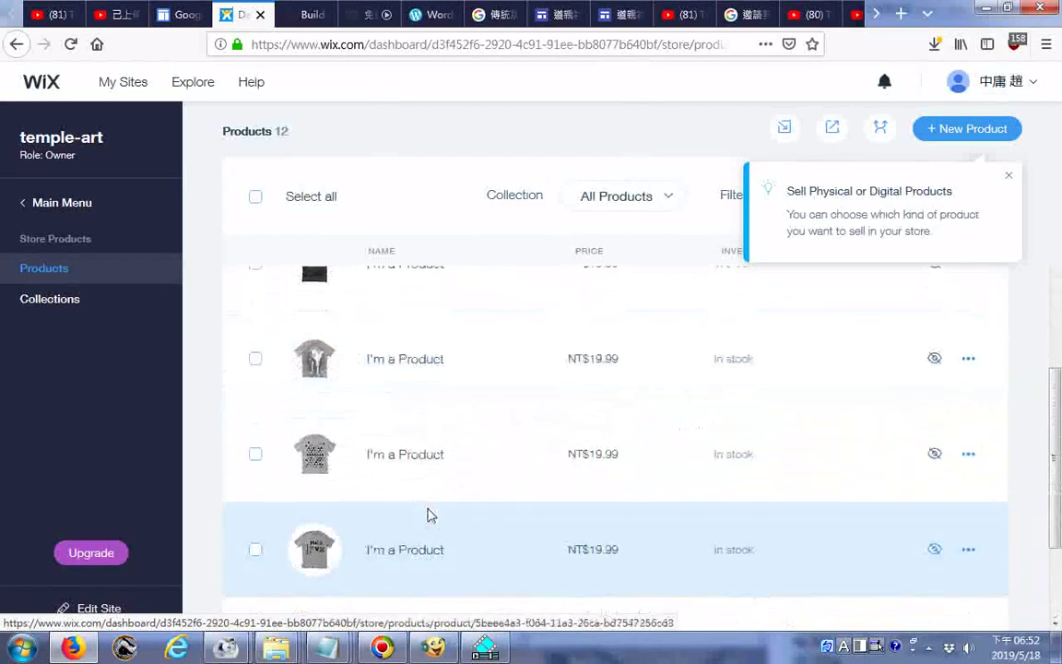
{"action": "scroll", "coordinate": [429, 515], "scroll_direction": "down", "scroll_amount": 3}
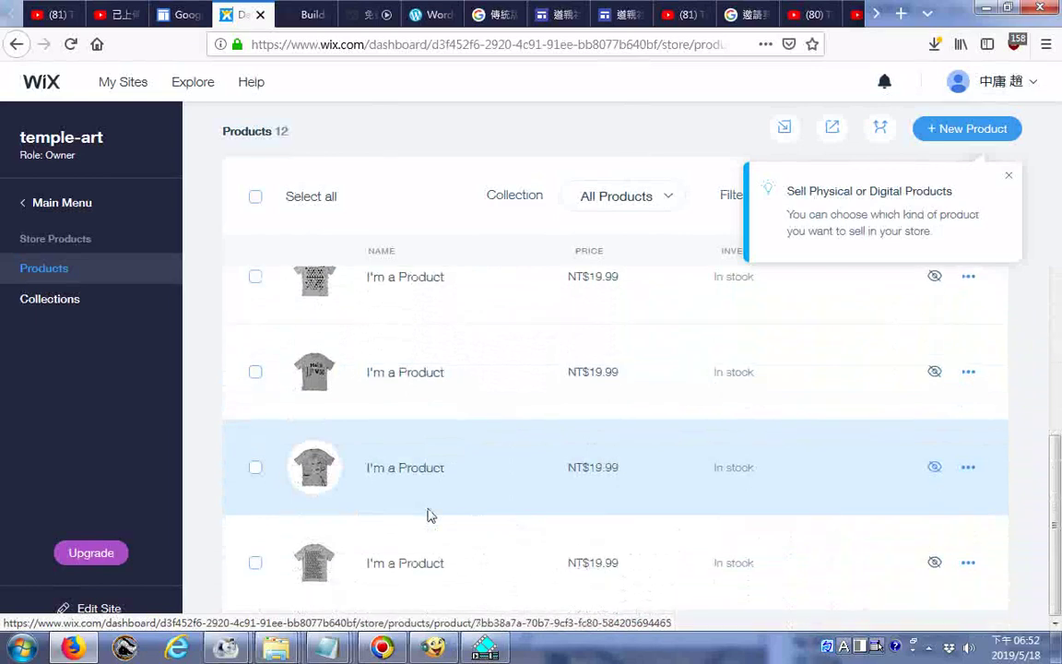
{"action": "scroll", "coordinate": [367, 545], "scroll_direction": "up", "scroll_amount": 8}
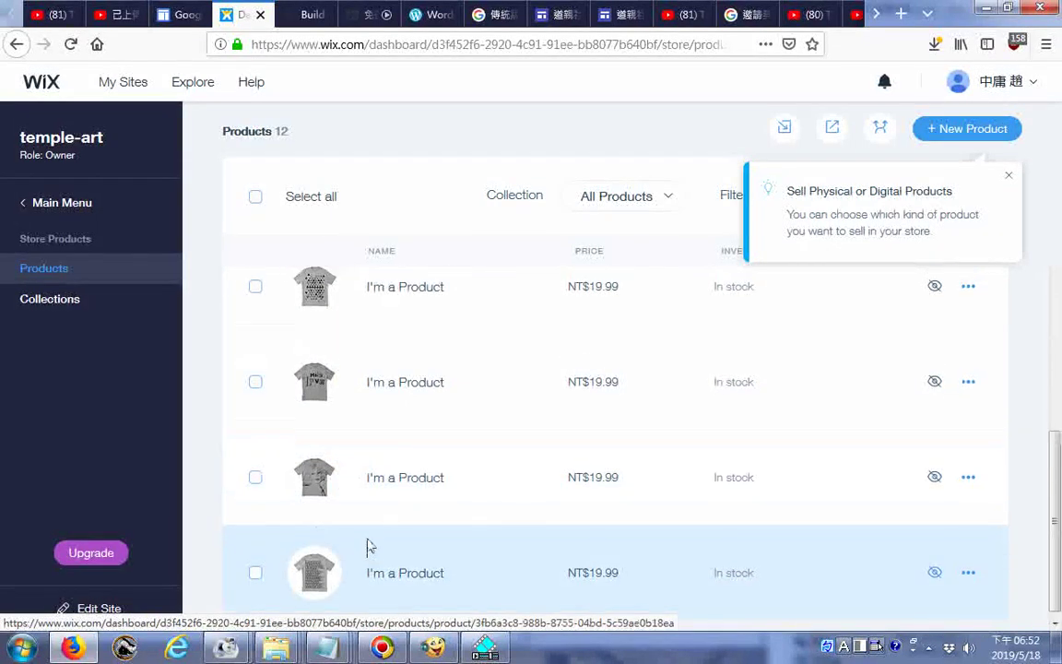
{"action": "scroll", "coordinate": [371, 542], "scroll_direction": "up", "scroll_amount": 2}
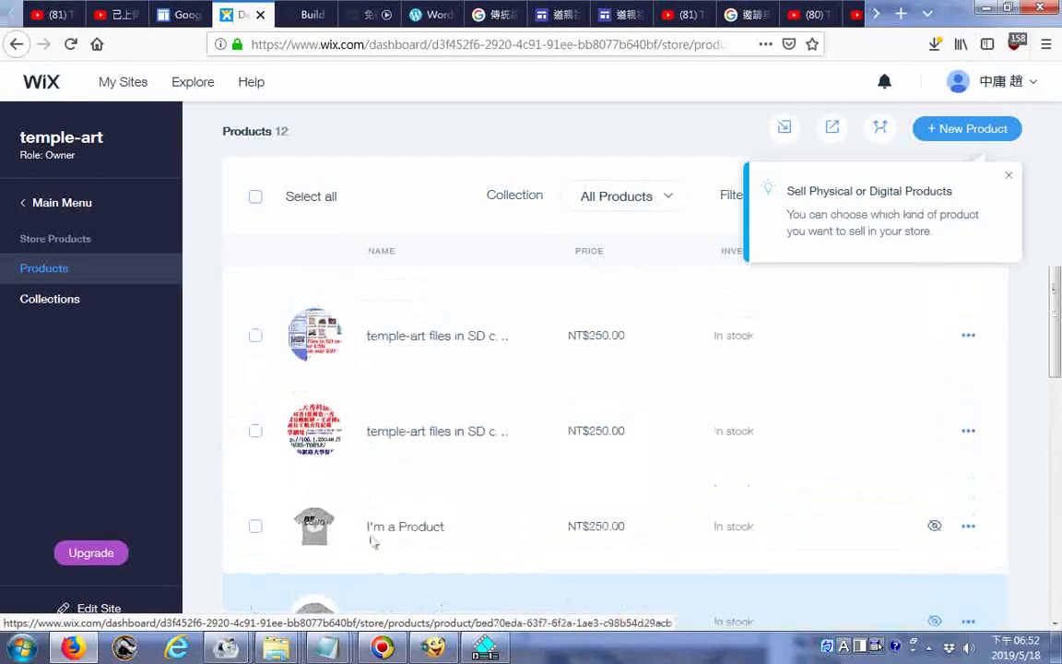
{"action": "scroll", "coordinate": [374, 542], "scroll_direction": "down", "scroll_amount": 10}
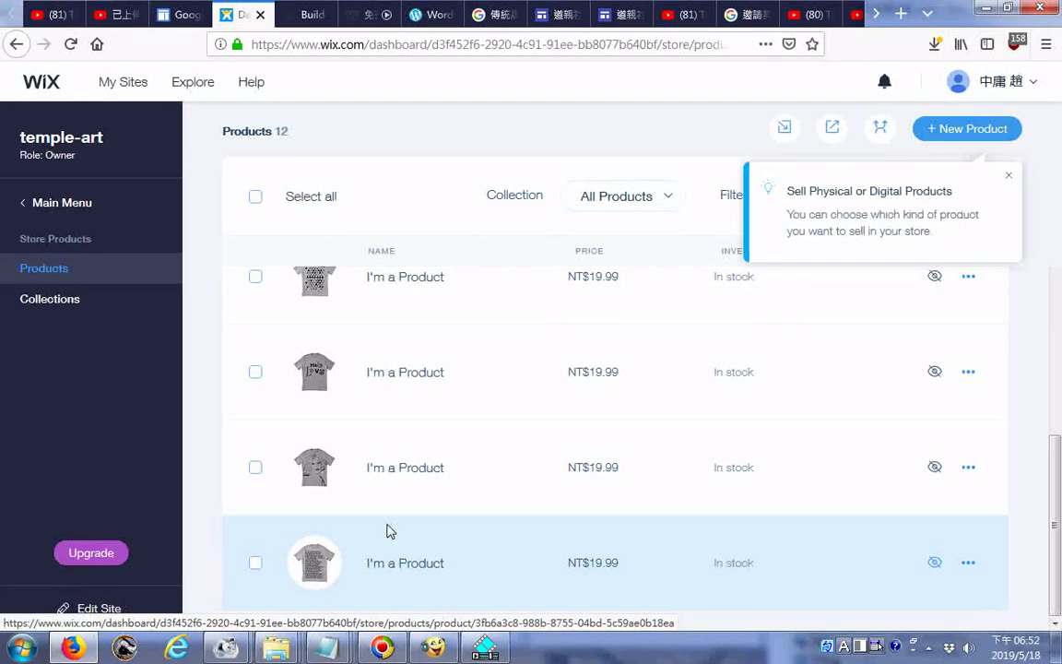
{"action": "scroll", "coordinate": [434, 510], "scroll_direction": "up", "scroll_amount": 2}
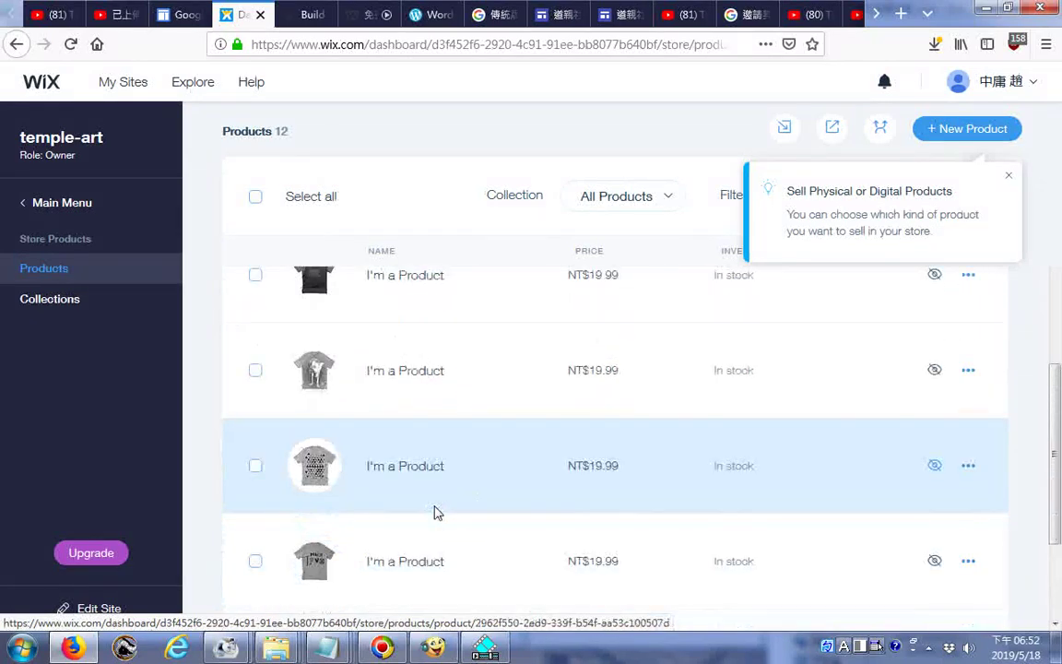
{"action": "scroll", "coordinate": [437, 513], "scroll_direction": "up", "scroll_amount": 2}
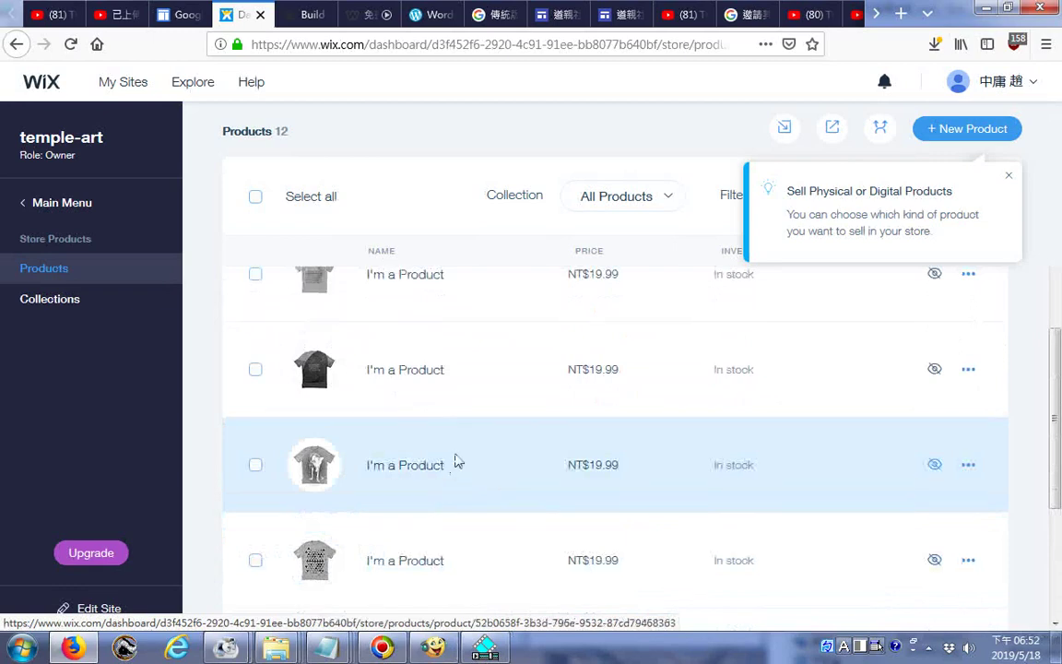
{"action": "scroll", "coordinate": [455, 461], "scroll_direction": "up", "scroll_amount": 2}
{"action": "scroll", "coordinate": [455, 461], "scroll_direction": "up", "scroll_amount": 2}
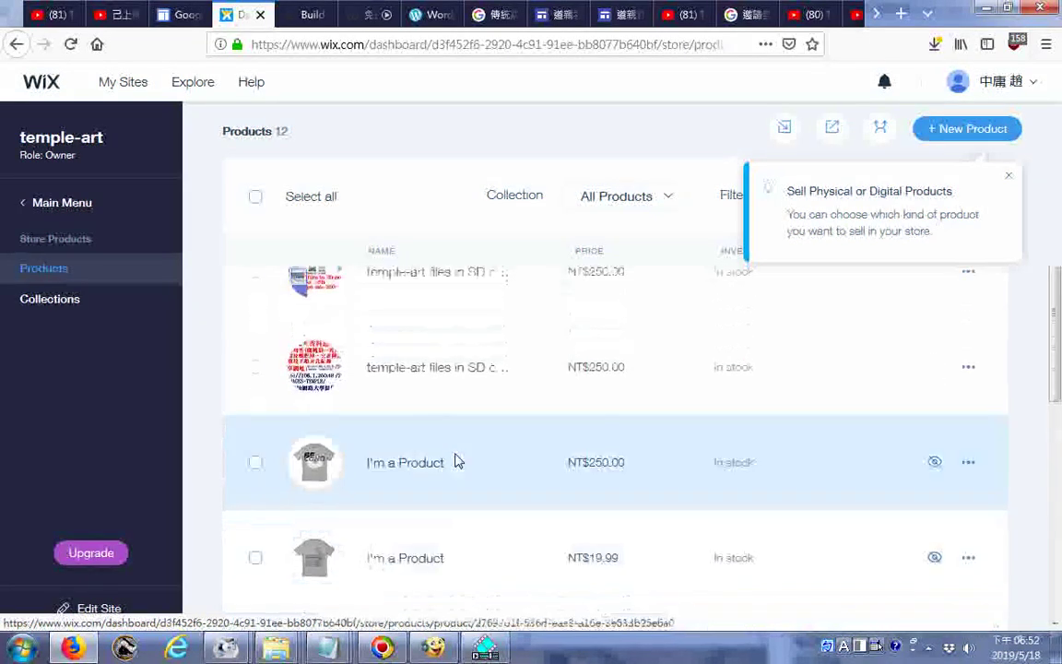
Step: Start a duplicate of the first product in the list, the one beginning "2015南瀛五大香科巡禮"
{"action": "scroll", "coordinate": [455, 461], "scroll_direction": "up", "scroll_amount": 2}
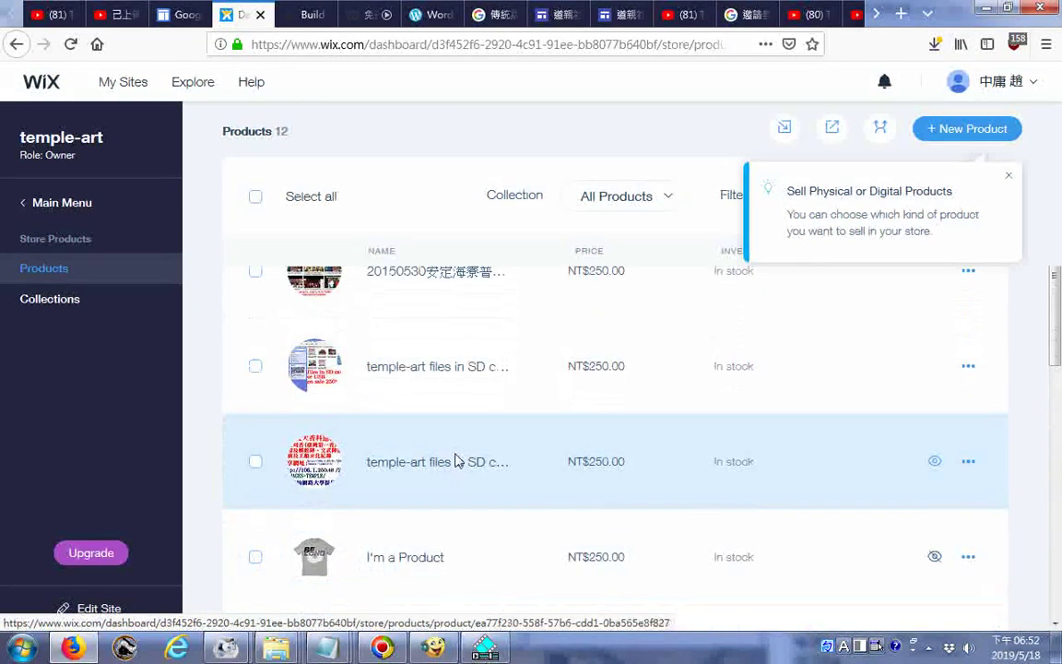
{"action": "scroll", "coordinate": [491, 474], "scroll_direction": "up", "scroll_amount": 2}
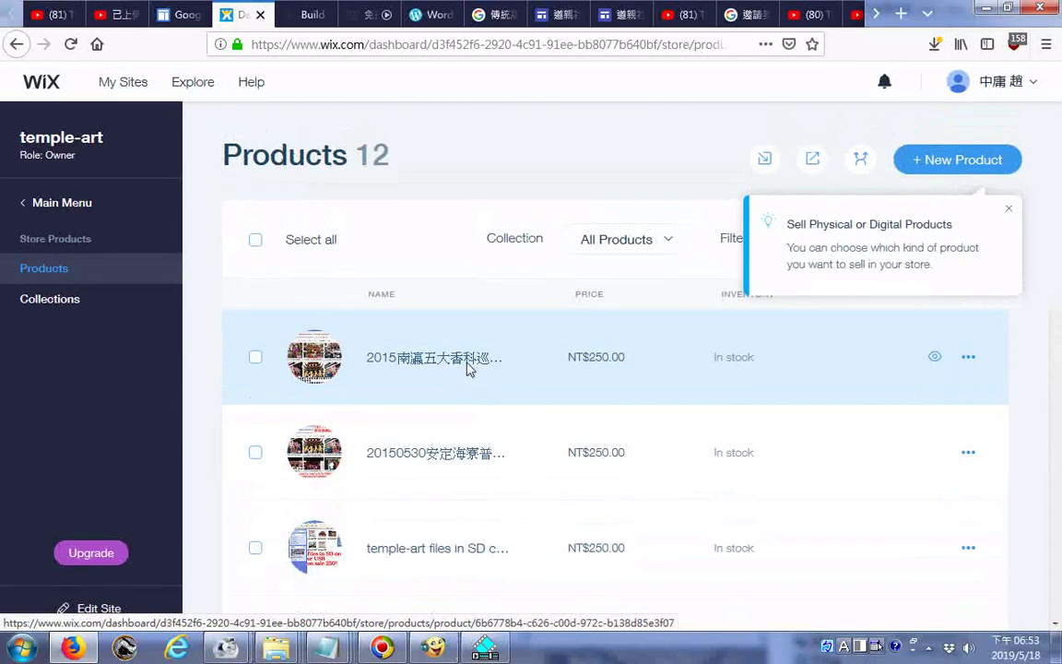
{"action": "left_click", "coordinate": [969, 357]}
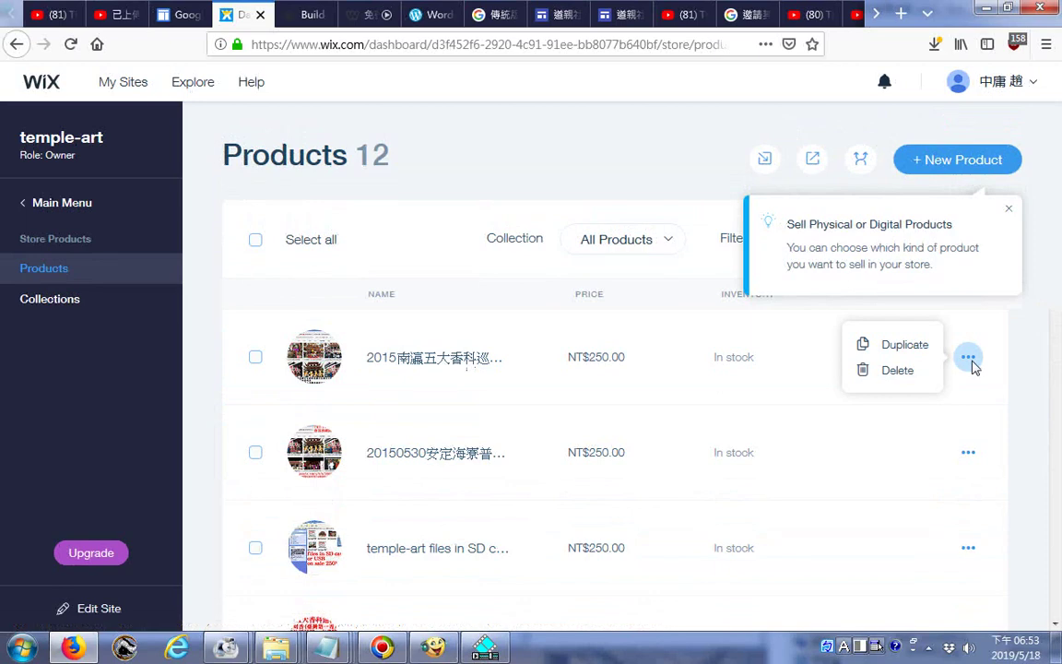
{"action": "left_click", "coordinate": [905, 347]}
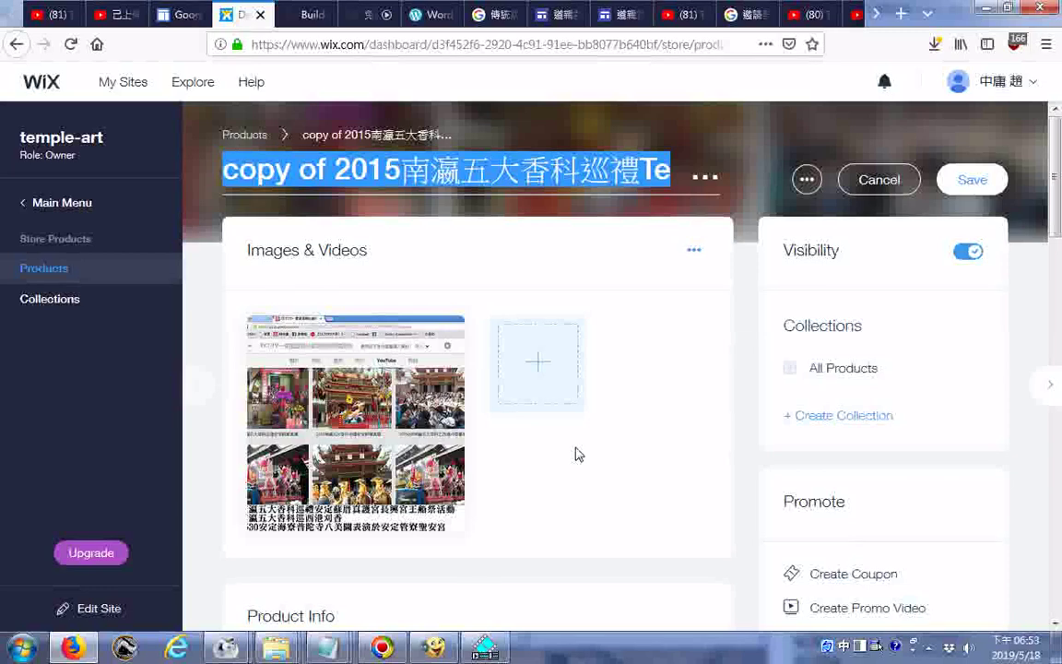
Step: Examine the duplicate's image, name, price and description, and return to the product list without saving it
{"action": "scroll", "coordinate": [575, 454], "scroll_direction": "down", "scroll_amount": 3}
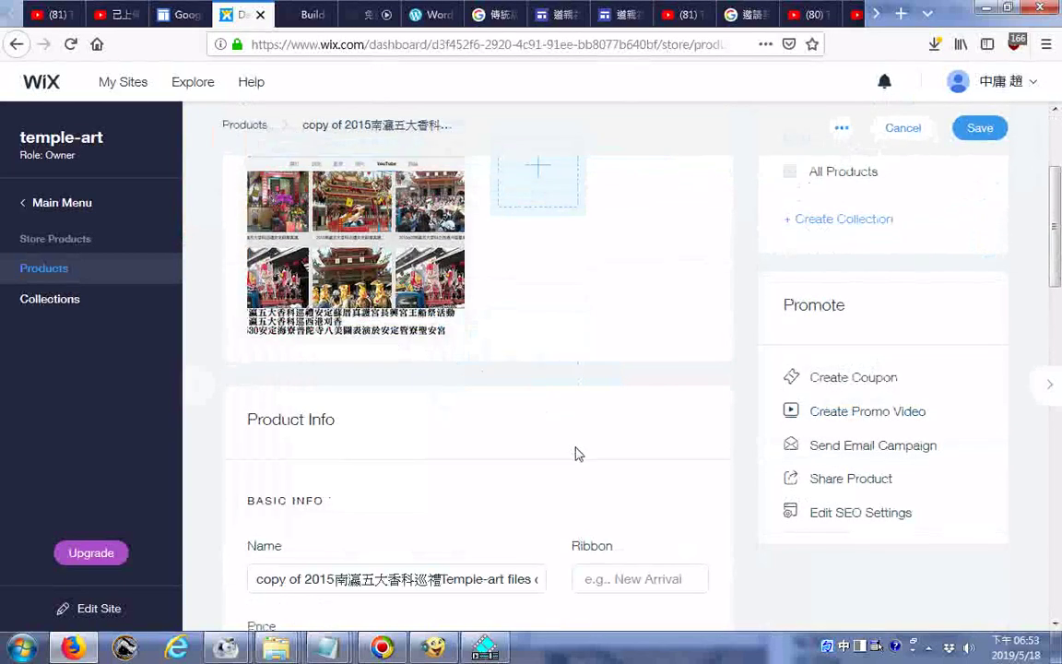
{"action": "scroll", "coordinate": [575, 453], "scroll_direction": "down", "scroll_amount": 1}
{"action": "left_click", "coordinate": [471, 496]}
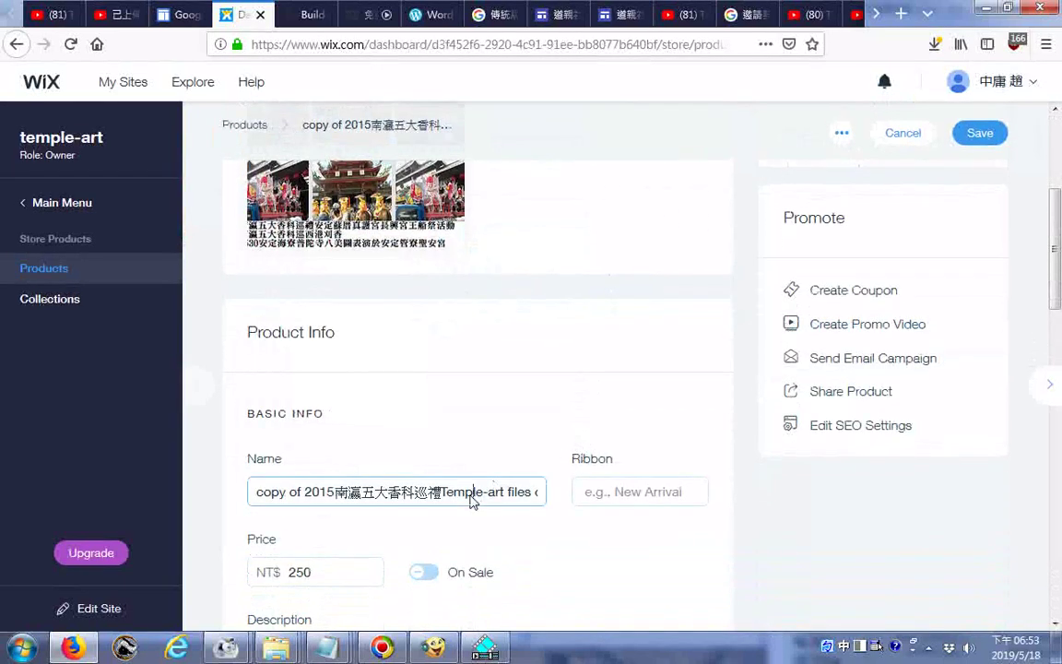
{"action": "left_click", "coordinate": [293, 579]}
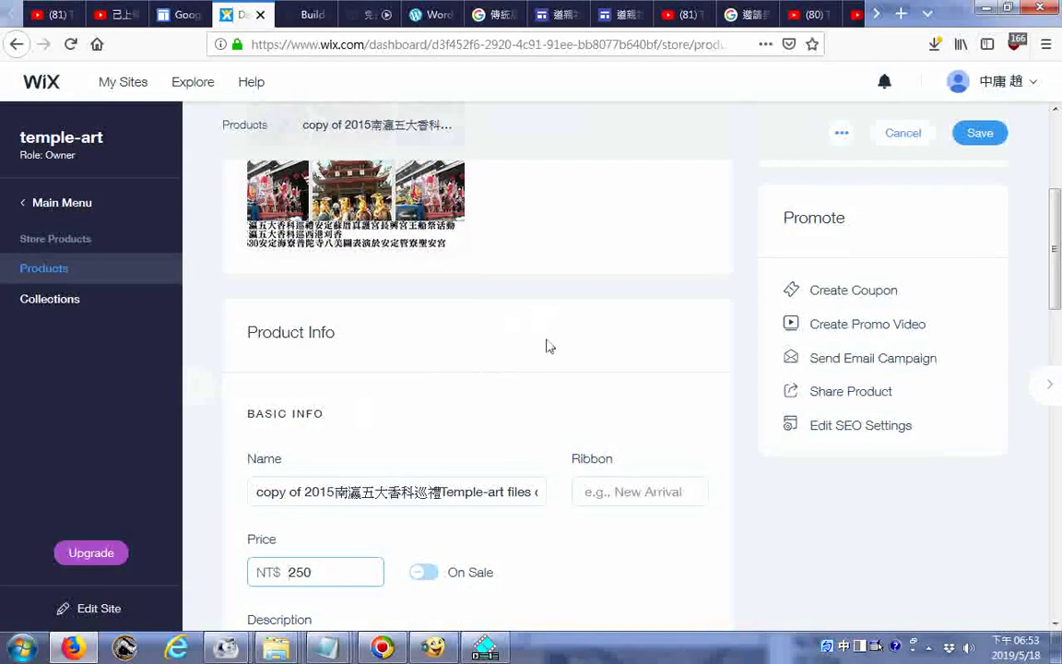
{"action": "scroll", "coordinate": [546, 349], "scroll_direction": "down", "scroll_amount": 1}
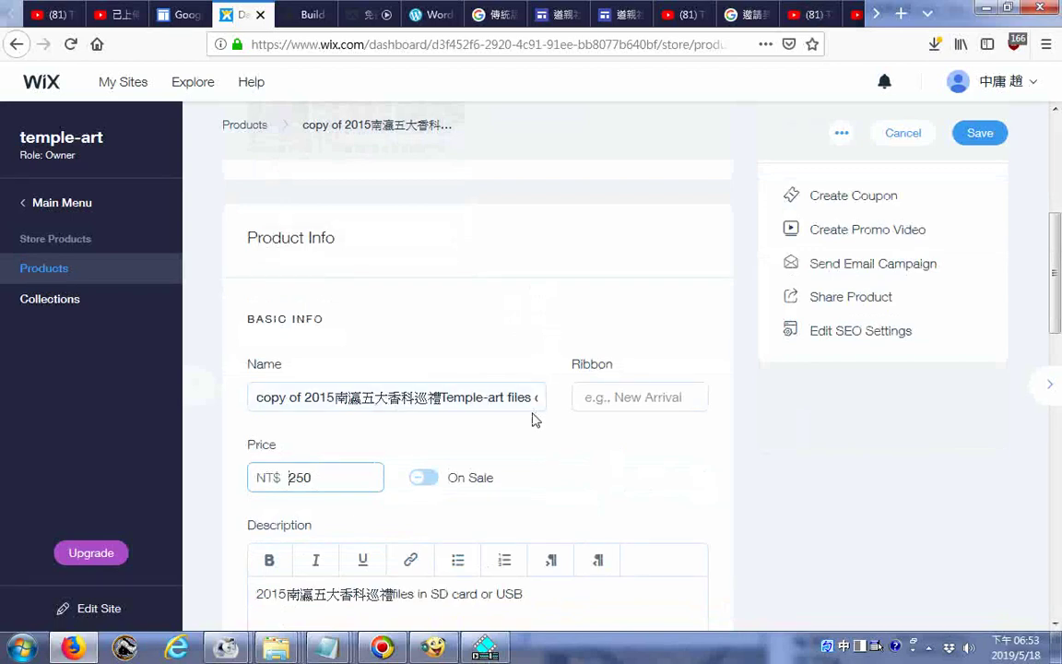
{"action": "scroll", "coordinate": [535, 420], "scroll_direction": "down", "scroll_amount": 1}
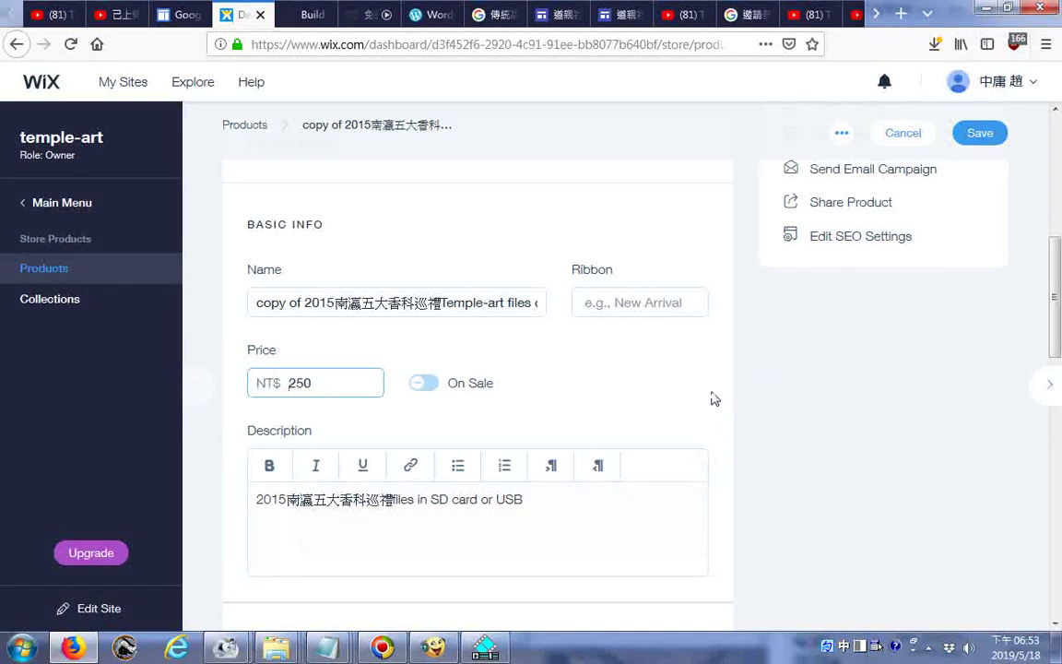
{"action": "scroll", "coordinate": [627, 392], "scroll_direction": "up", "scroll_amount": 10}
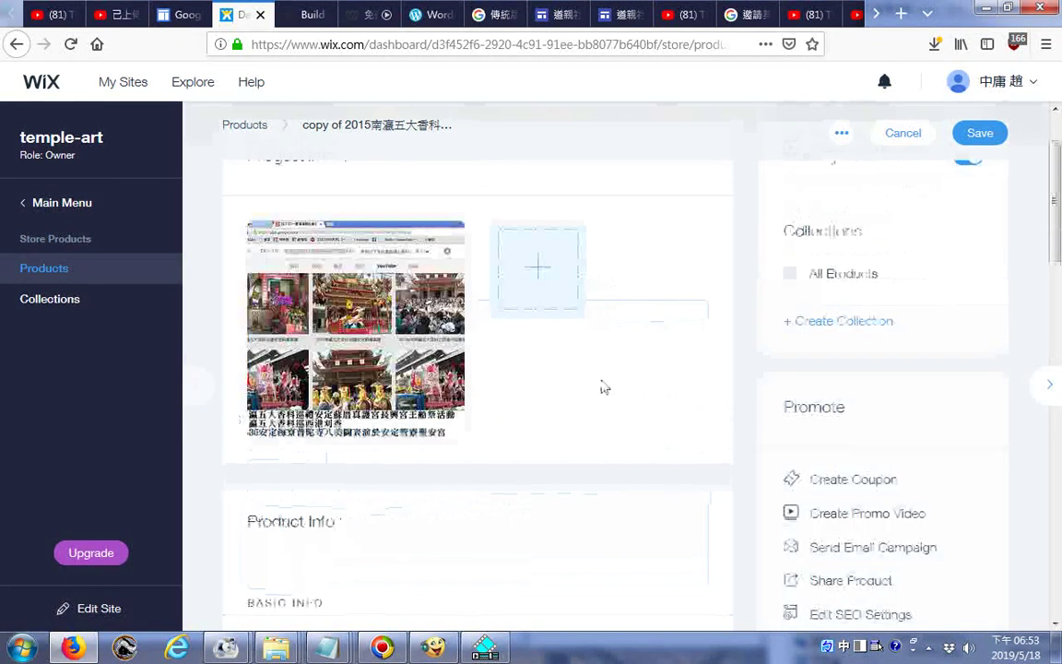
{"action": "left_click", "coordinate": [17, 45]}
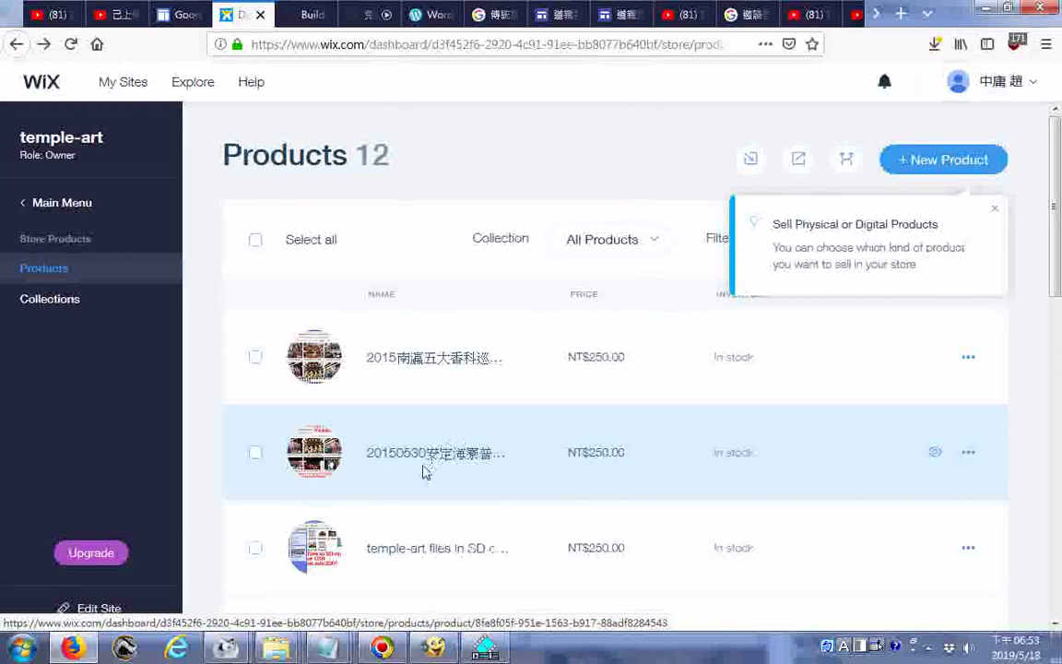
Step: Open the product beginning "20150530安定海寮普陀寺" and read its full name in the product's basic info
{"action": "left_click", "coordinate": [479, 461]}
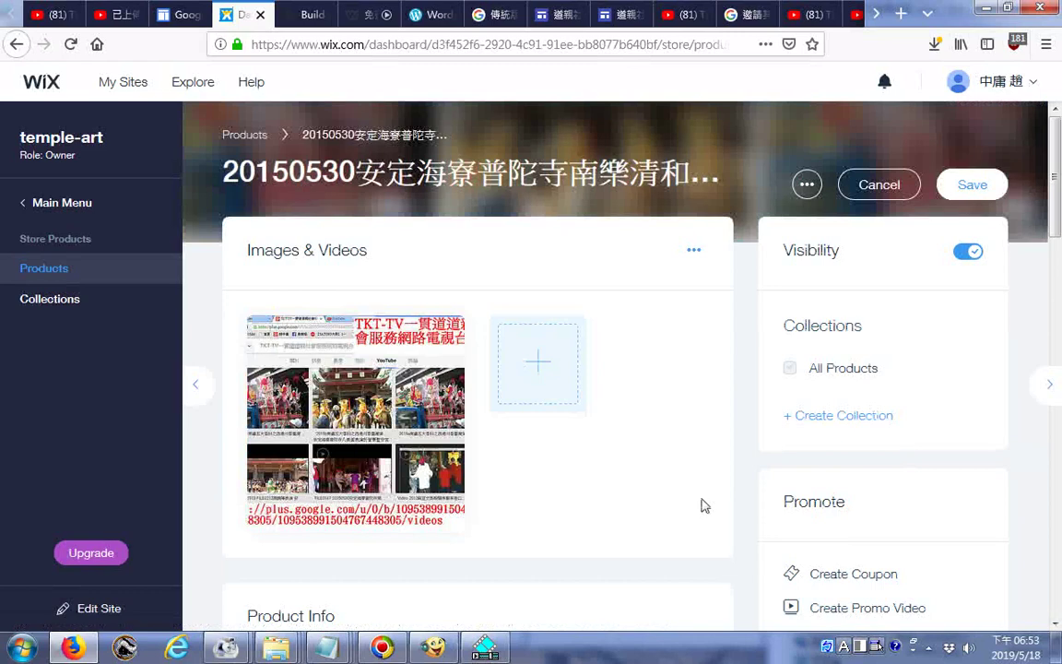
{"action": "scroll", "coordinate": [701, 505], "scroll_direction": "down", "scroll_amount": 3}
{"action": "scroll", "coordinate": [701, 505], "scroll_direction": "down", "scroll_amount": 3}
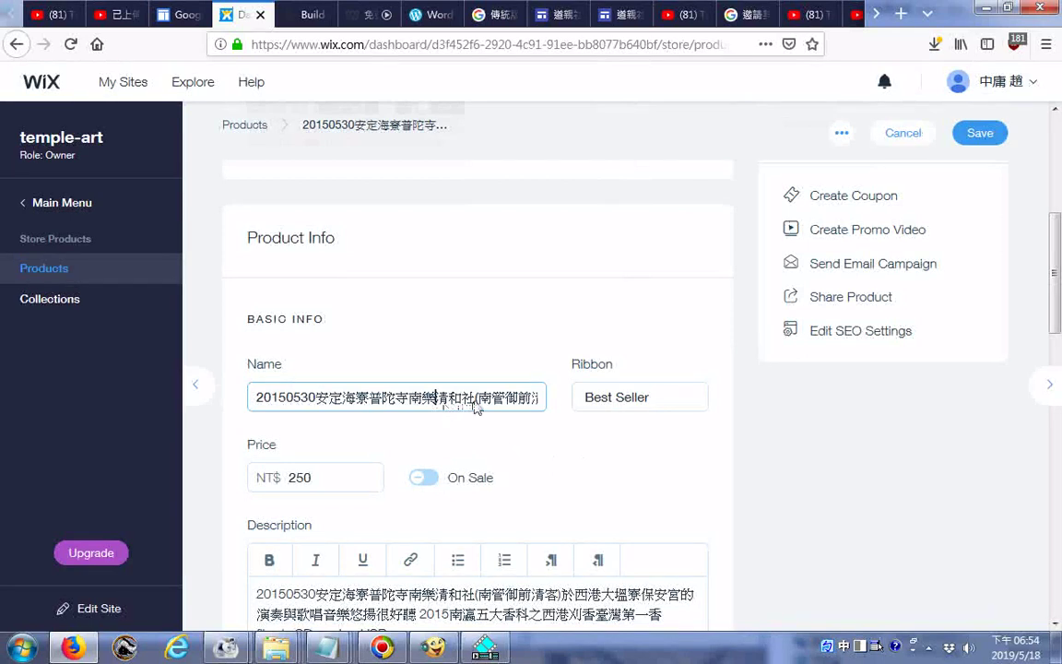
{"action": "left_click_drag", "start_coordinate": [475, 406], "coordinate": [544, 403]}
{"action": "left_click", "coordinate": [479, 408]}
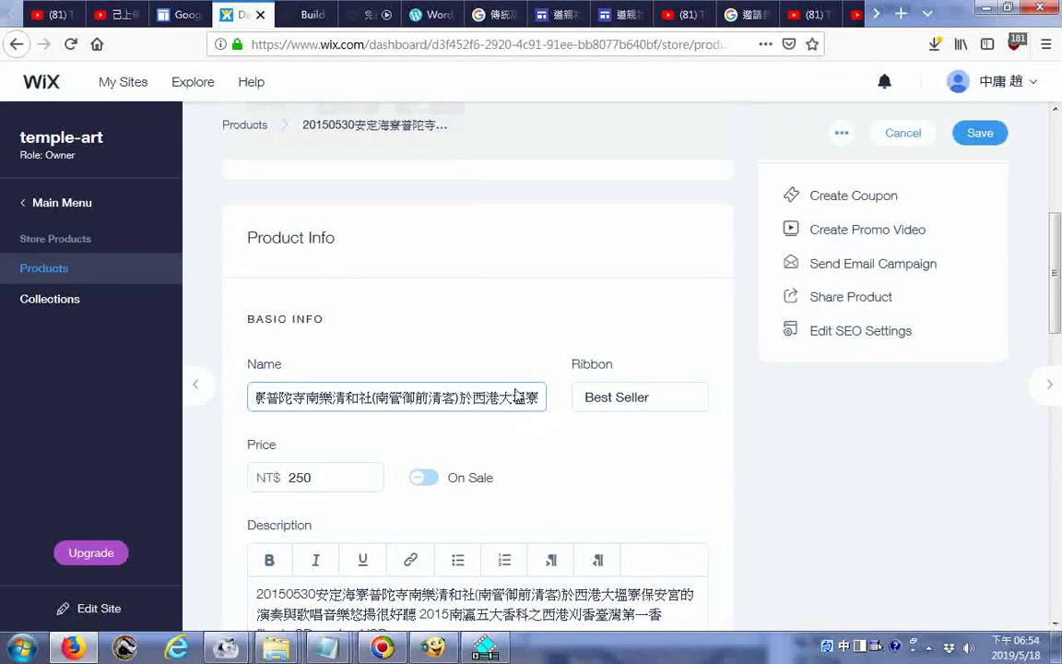
{"action": "left_click_drag", "start_coordinate": [516, 396], "coordinate": [548, 403]}
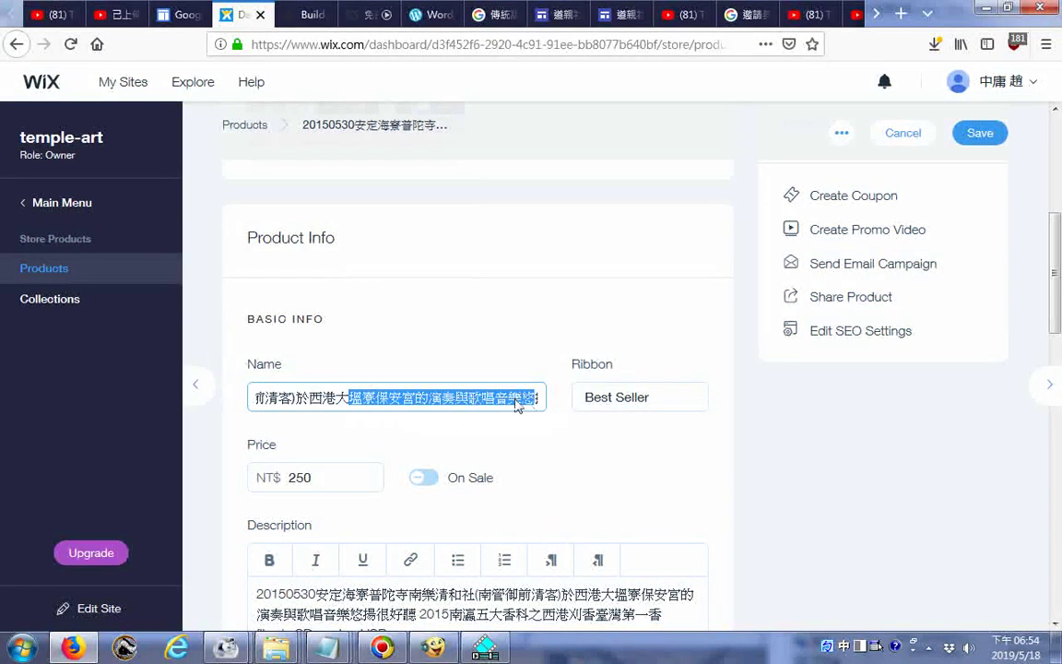
{"action": "left_click", "coordinate": [517, 405]}
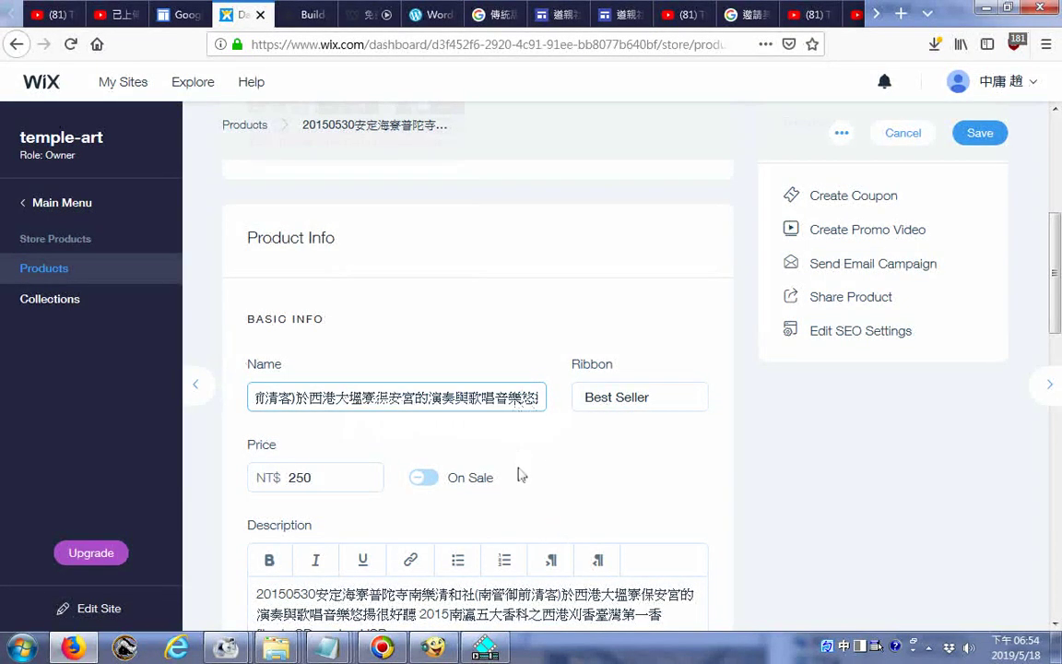
{"action": "left_click_drag", "start_coordinate": [492, 403], "coordinate": [553, 398]}
{"action": "left_click", "coordinate": [486, 396]}
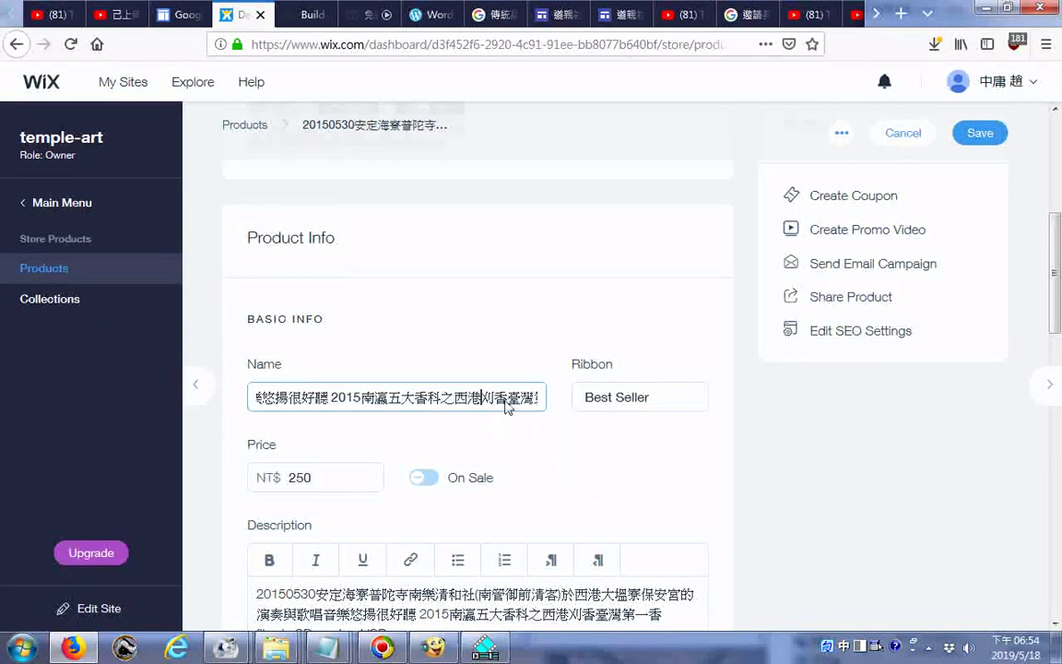
{"action": "left_click_drag", "start_coordinate": [506, 397], "coordinate": [553, 411]}
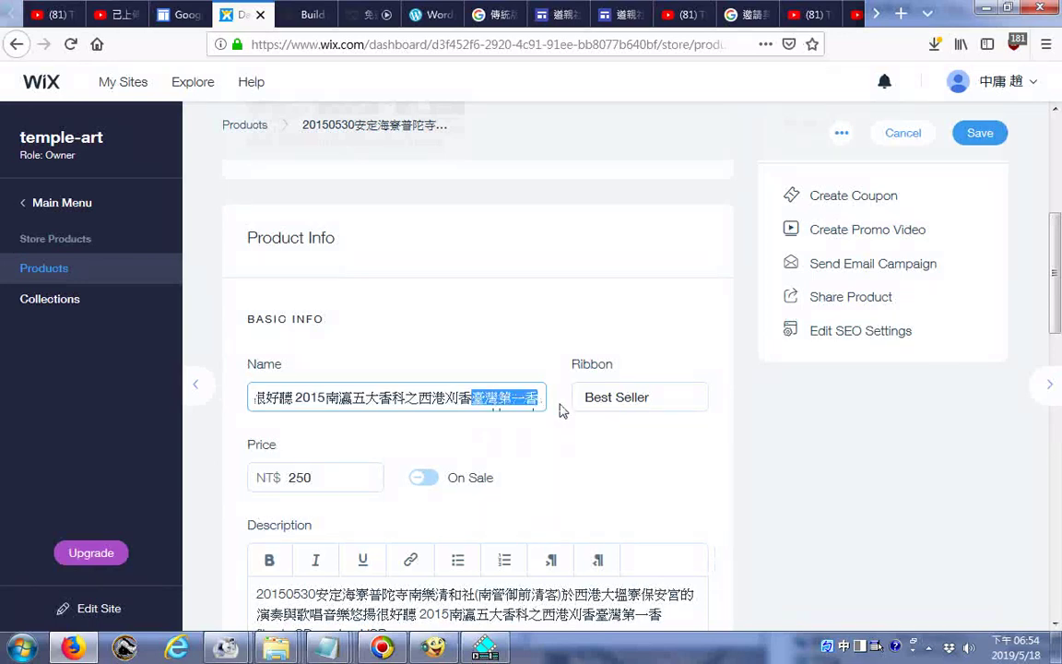
{"action": "left_click", "coordinate": [530, 400]}
Step: Review the same product's price, description and image, and return to the product list without saving
{"action": "scroll", "coordinate": [633, 481], "scroll_direction": "down", "scroll_amount": 2}
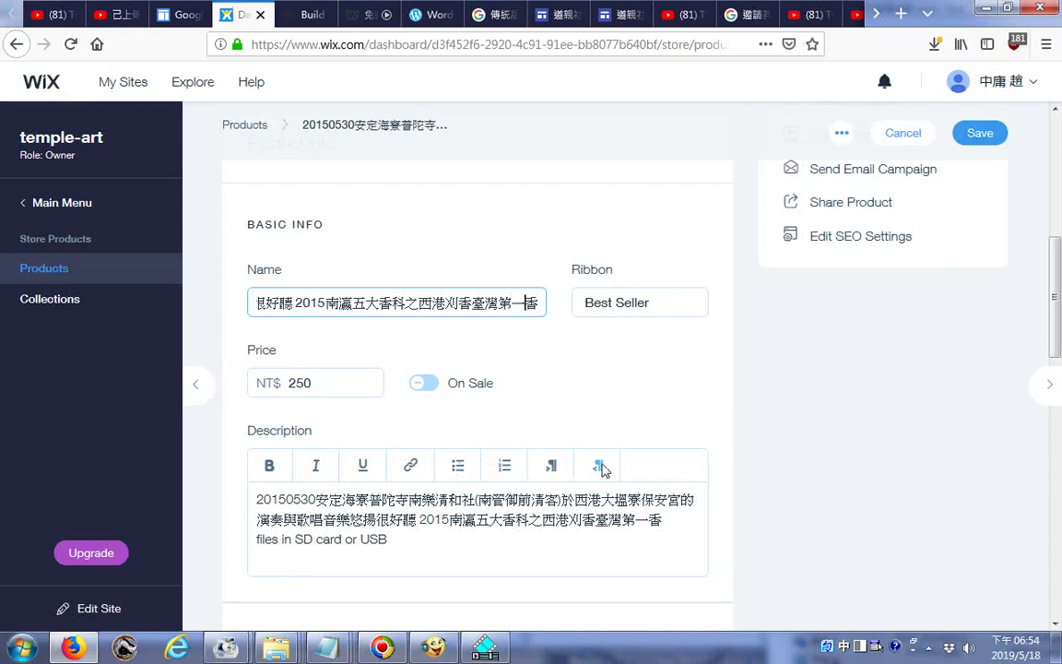
{"action": "scroll", "coordinate": [745, 373], "scroll_direction": "up", "scroll_amount": 4}
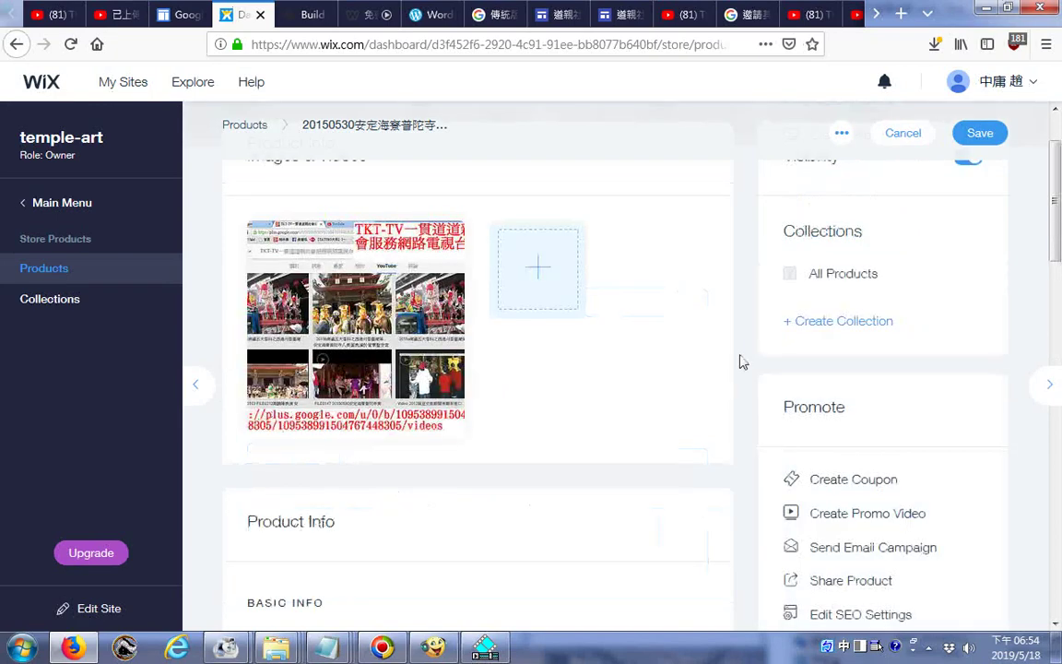
{"action": "scroll", "coordinate": [704, 375], "scroll_direction": "down", "scroll_amount": 3}
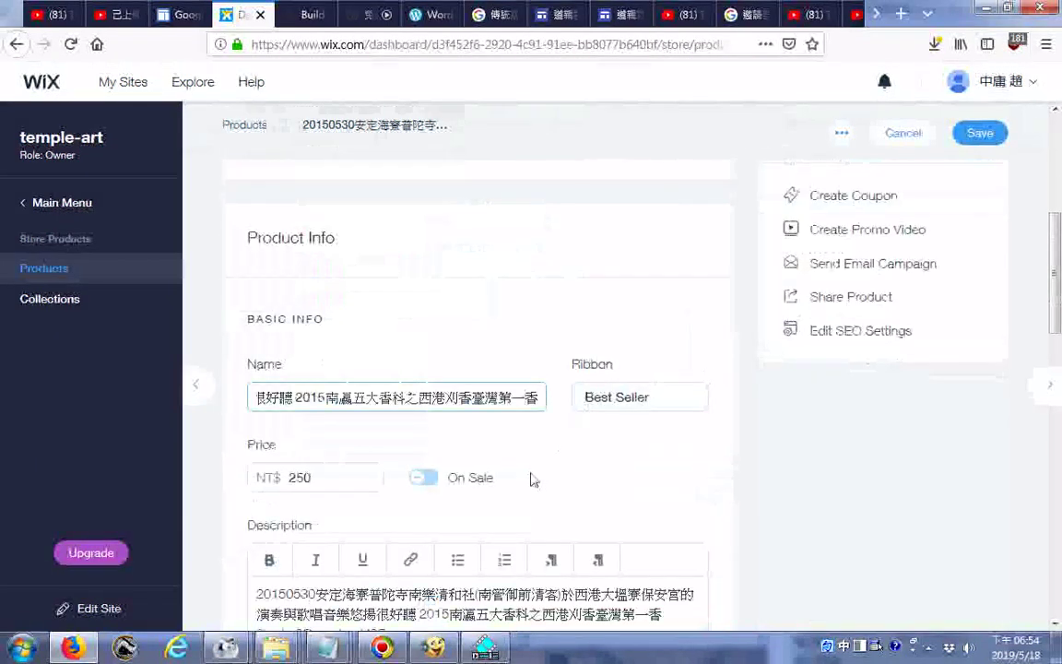
{"action": "scroll", "coordinate": [532, 478], "scroll_direction": "down", "scroll_amount": 1}
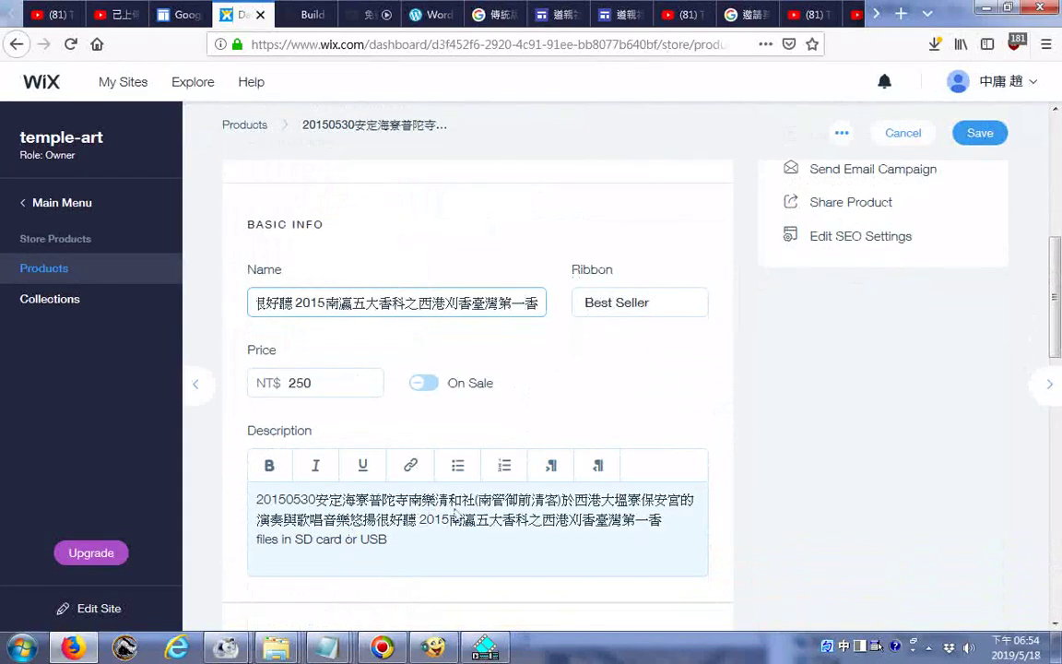
{"action": "scroll", "coordinate": [581, 232], "scroll_direction": "up", "scroll_amount": 3}
{"action": "scroll", "coordinate": [494, 196], "scroll_direction": "up", "scroll_amount": 2}
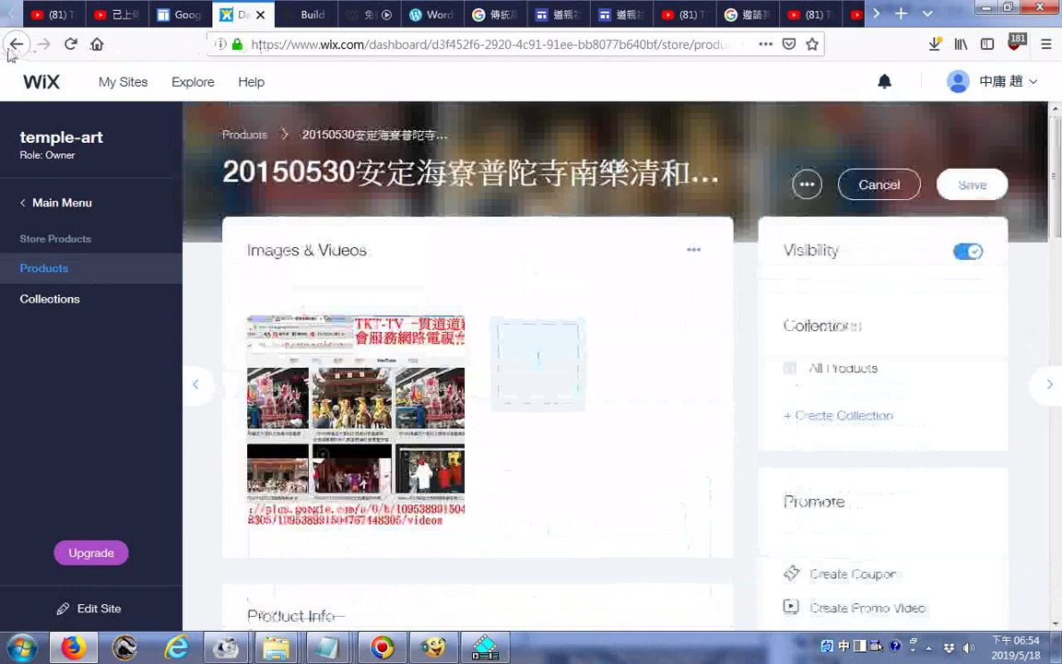
{"action": "left_click", "coordinate": [13, 46]}
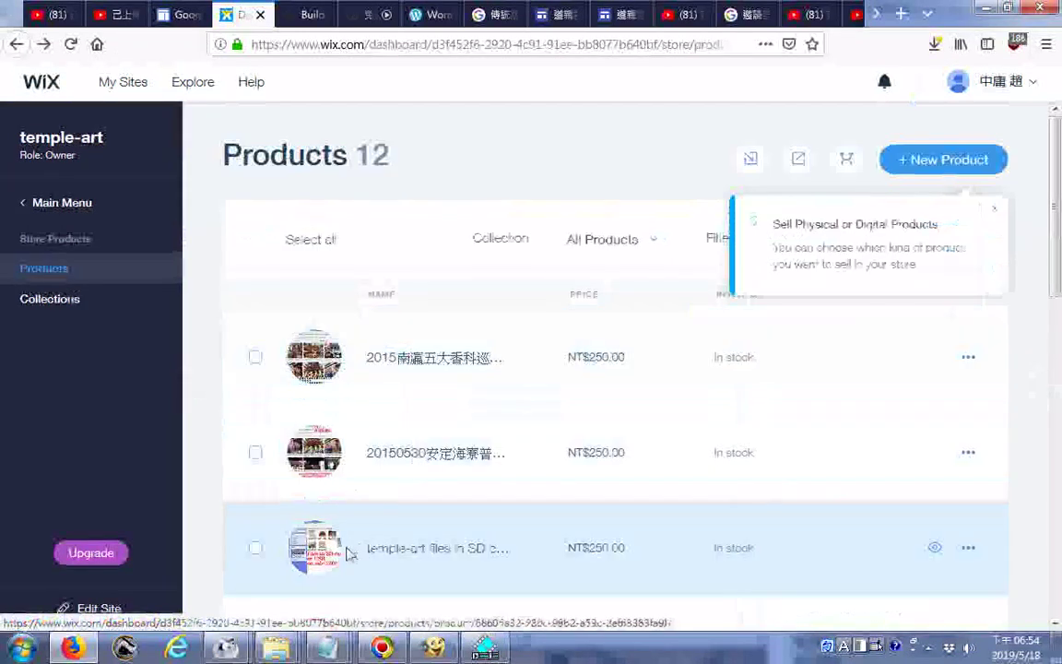
Step: Open the third product, "temple-art files in SD card or USB", examine its image, price and description, and return to the product list
{"action": "left_click", "coordinate": [310, 559]}
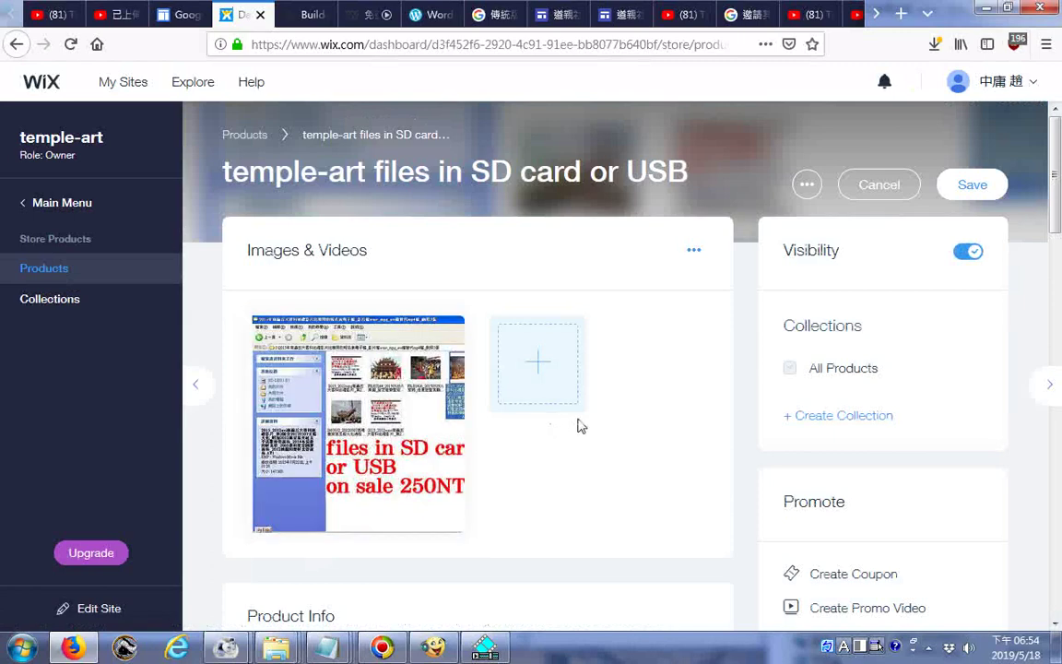
{"action": "scroll", "coordinate": [577, 425], "scroll_direction": "down", "scroll_amount": 5}
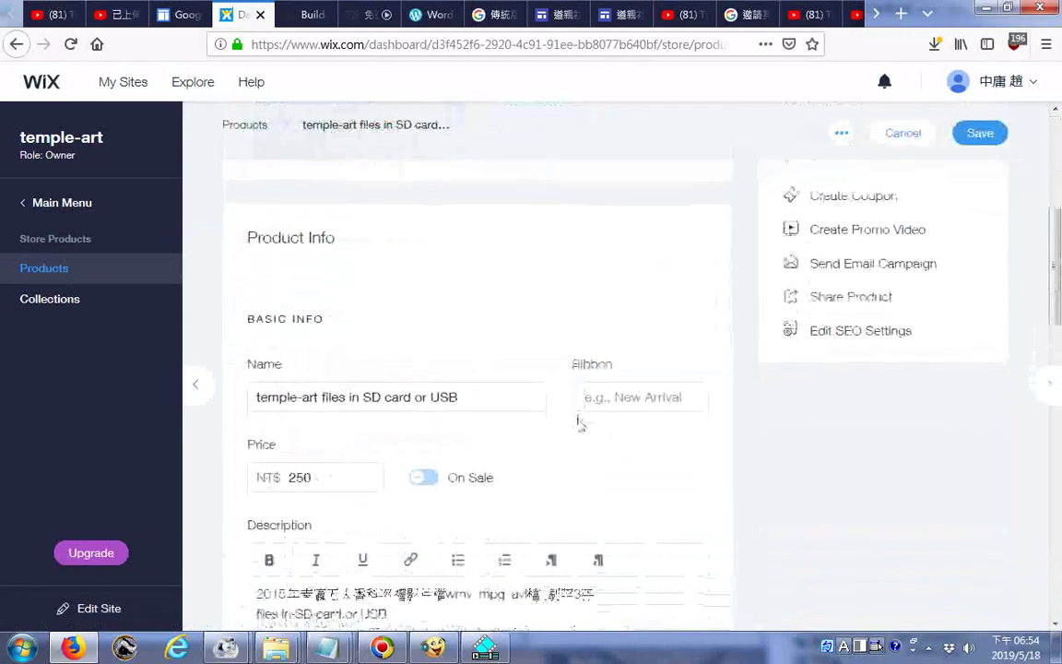
{"action": "scroll", "coordinate": [578, 425], "scroll_direction": "down", "scroll_amount": 2}
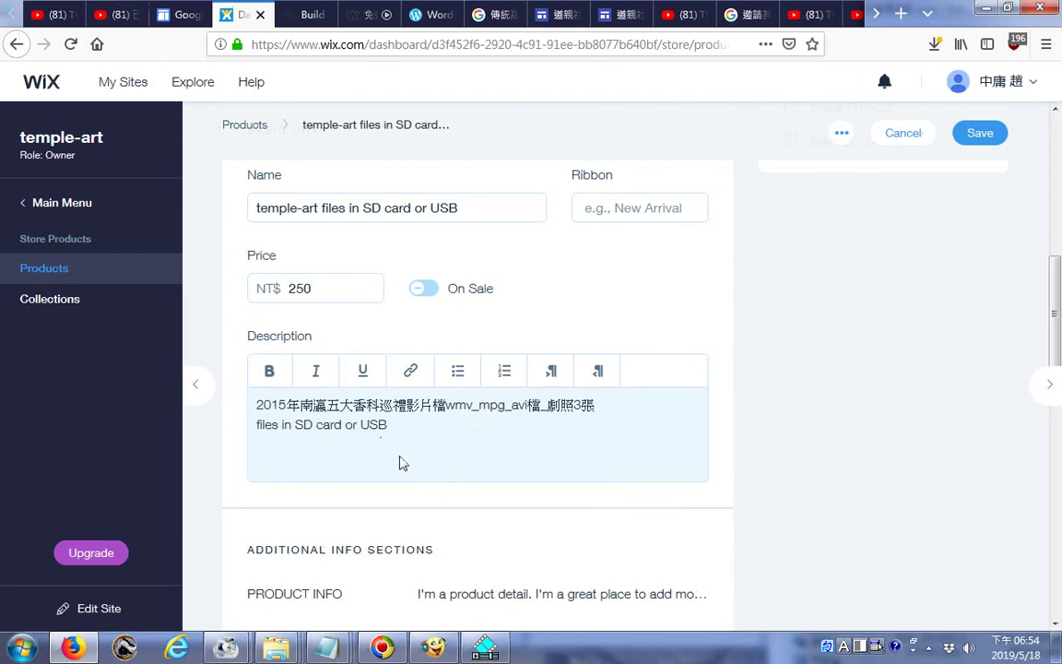
{"action": "scroll", "coordinate": [400, 456], "scroll_direction": "up", "scroll_amount": 8}
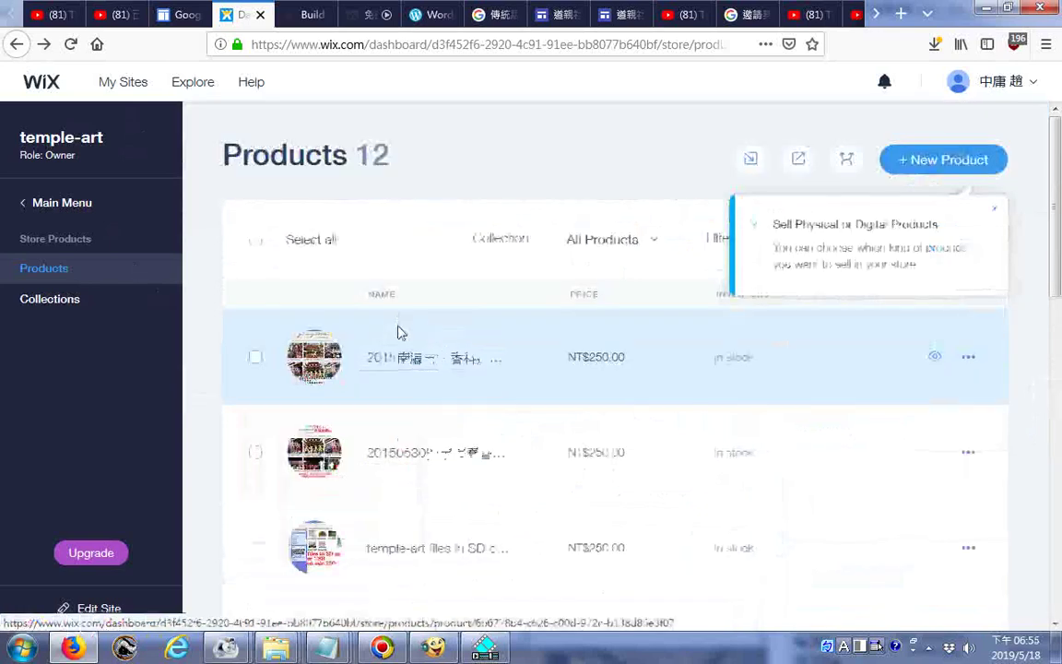
Step: Look through the rest of the product list and view the available actions for the NT$250.00 "I'm a Product" item without applying any
{"action": "scroll", "coordinate": [399, 336], "scroll_direction": "down", "scroll_amount": 8}
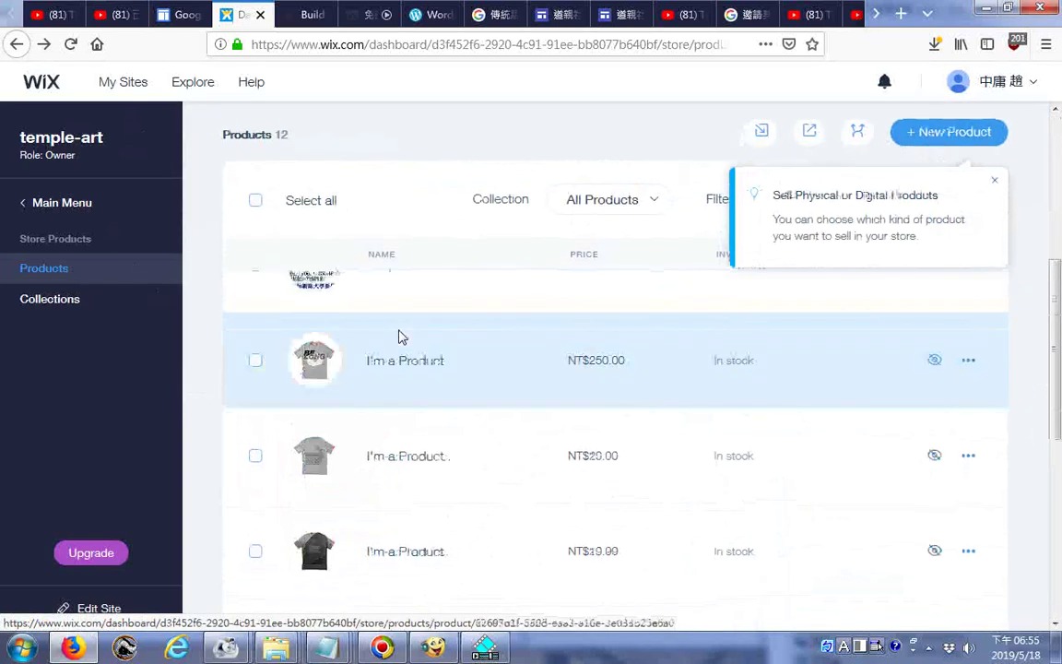
{"action": "scroll", "coordinate": [889, 422], "scroll_direction": "up", "scroll_amount": 5}
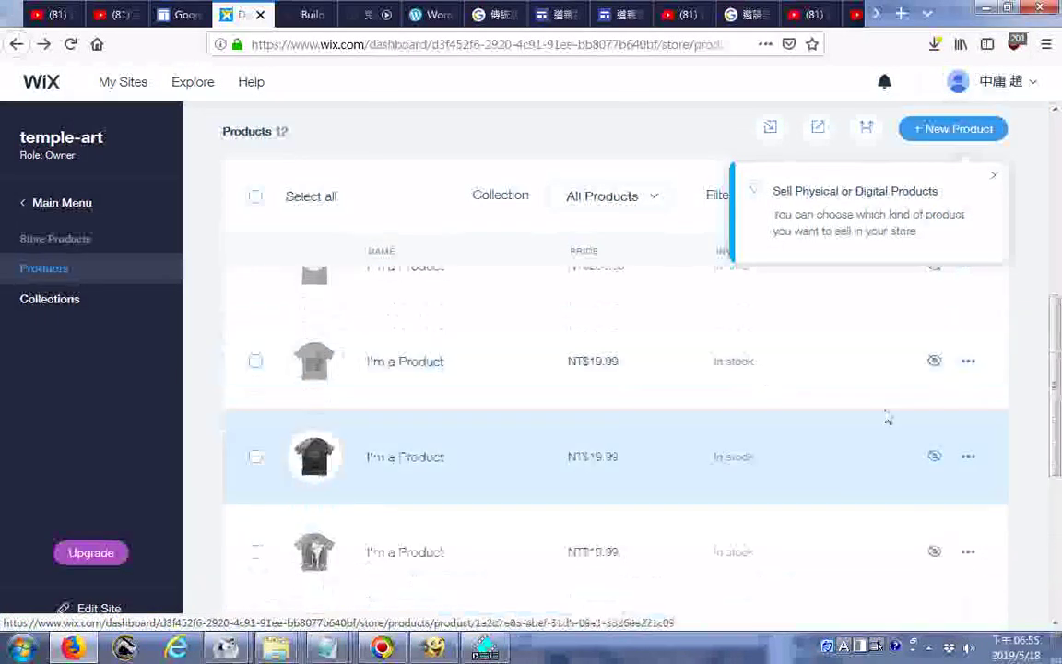
{"action": "scroll", "coordinate": [933, 507], "scroll_direction": "down", "scroll_amount": 1}
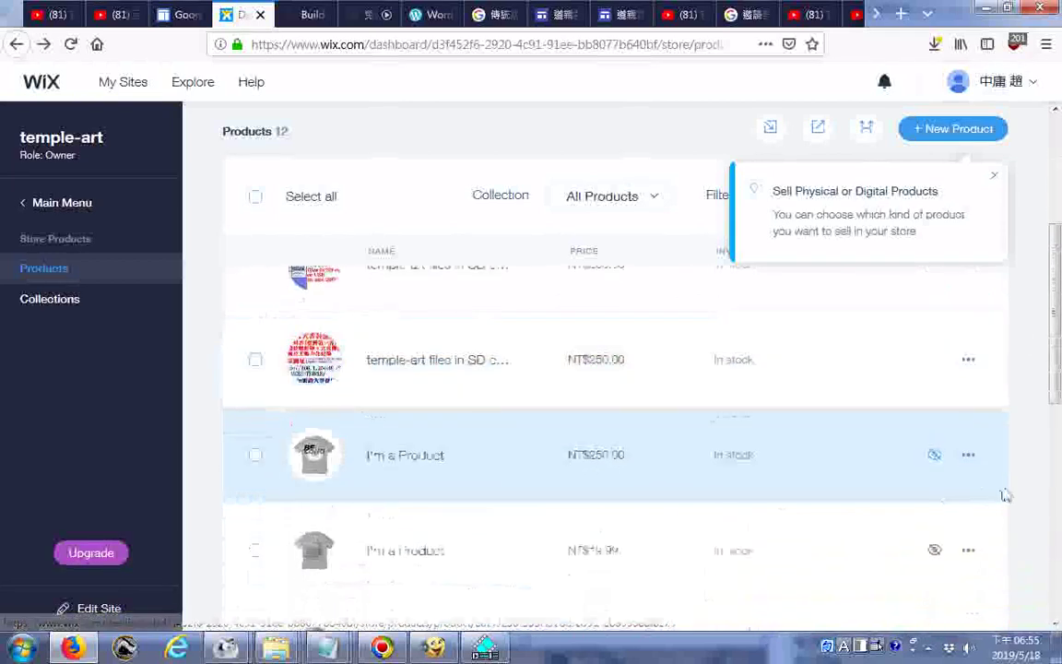
{"action": "left_click", "coordinate": [969, 455]}
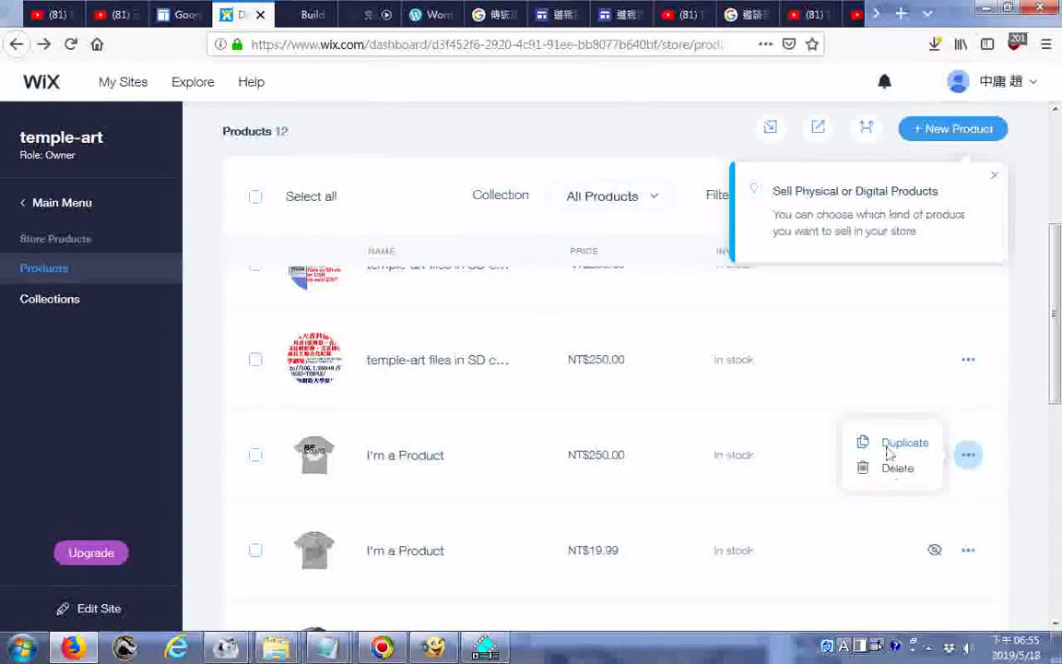
{"action": "left_click", "coordinate": [1034, 440]}
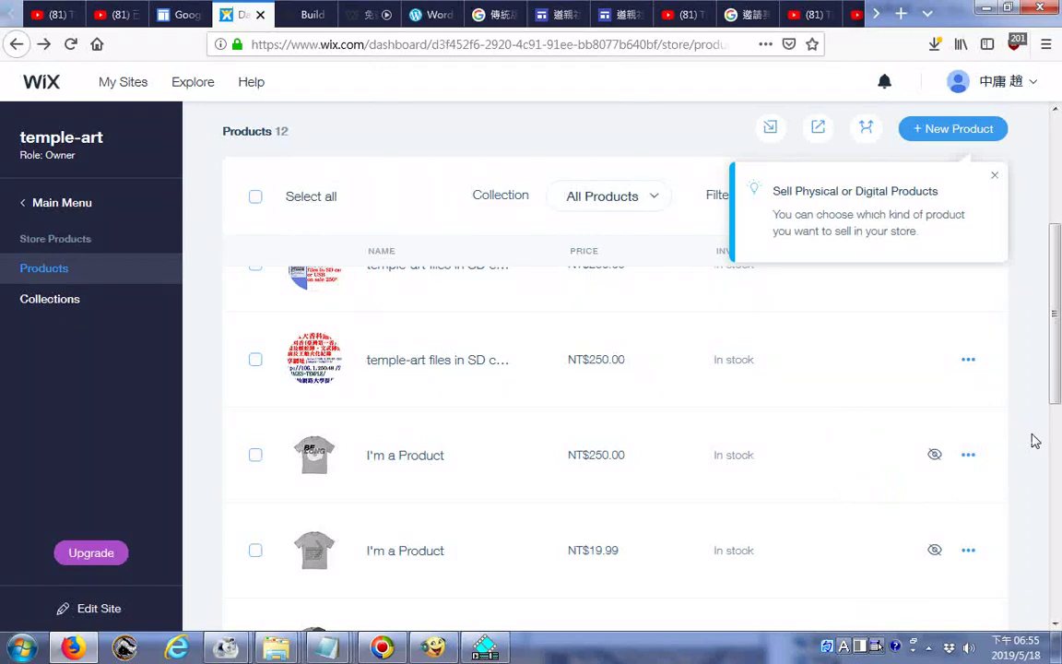
{"action": "scroll", "coordinate": [1034, 441], "scroll_direction": "down", "scroll_amount": 5}
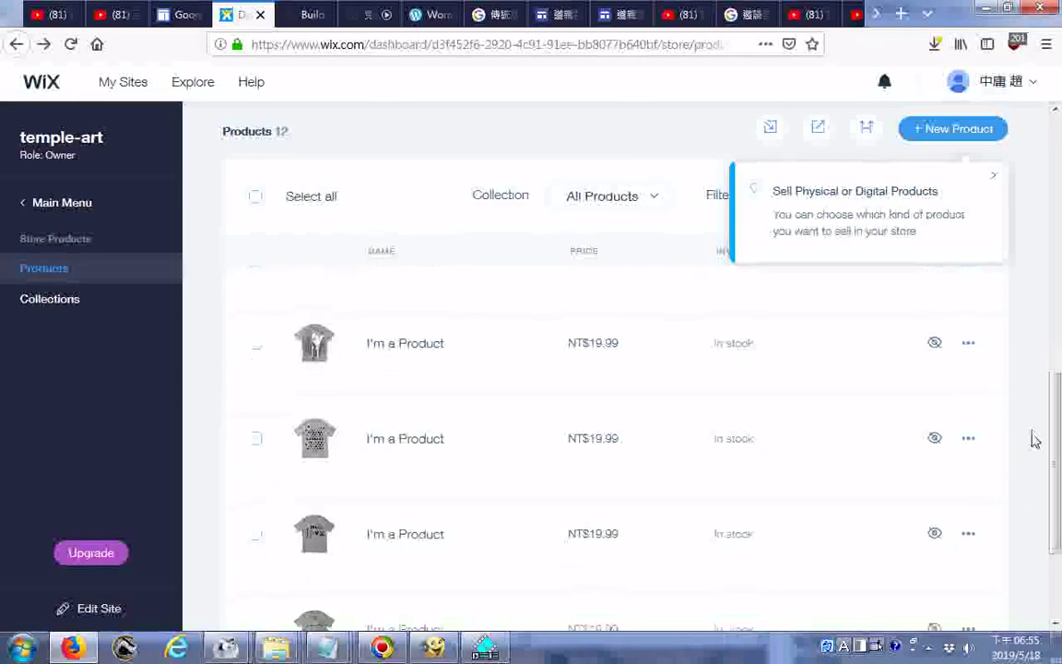
{"action": "scroll", "coordinate": [1033, 441], "scroll_direction": "up", "scroll_amount": 5}
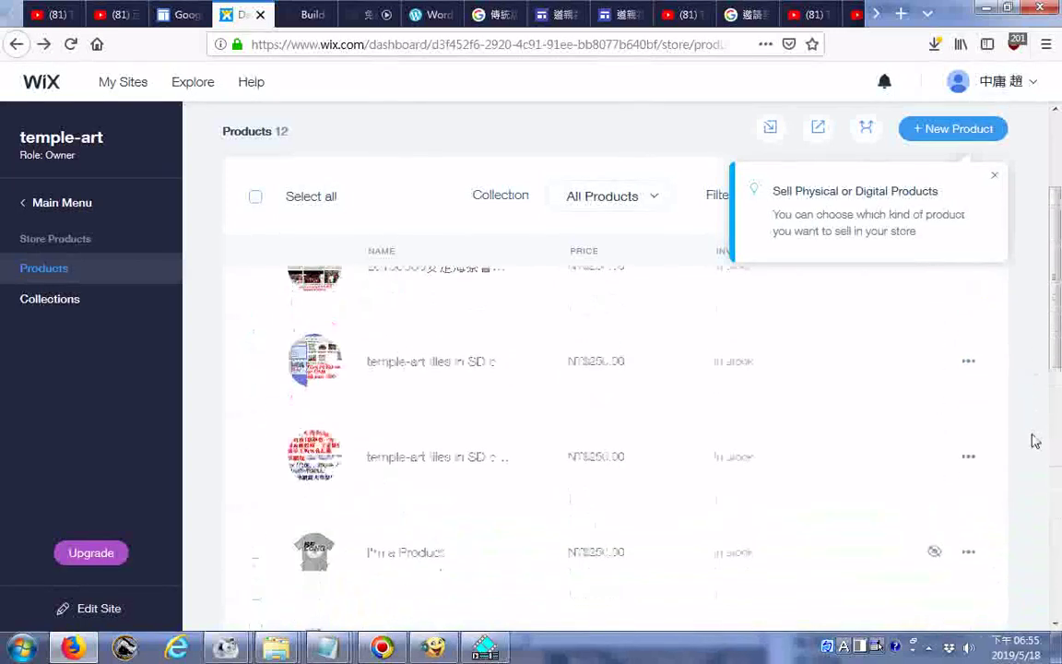
Step: Open the "BE LONG" T-shirt "I'm a Product" item, check its media options, price and description, and leave it without saving
{"action": "left_click", "coordinate": [407, 562]}
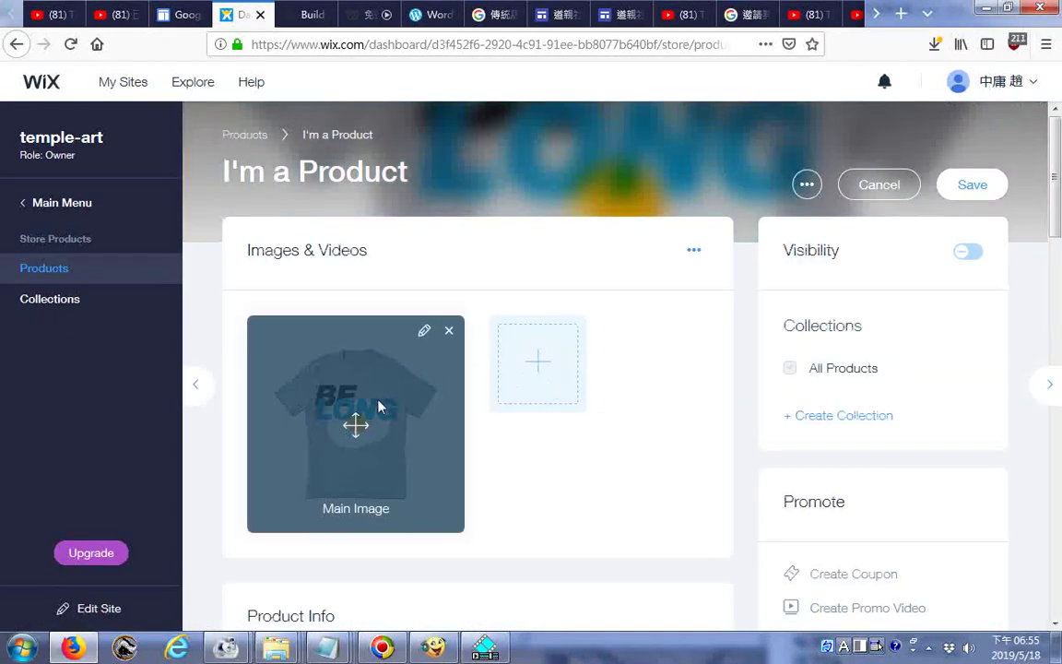
{"action": "left_click", "coordinate": [541, 368]}
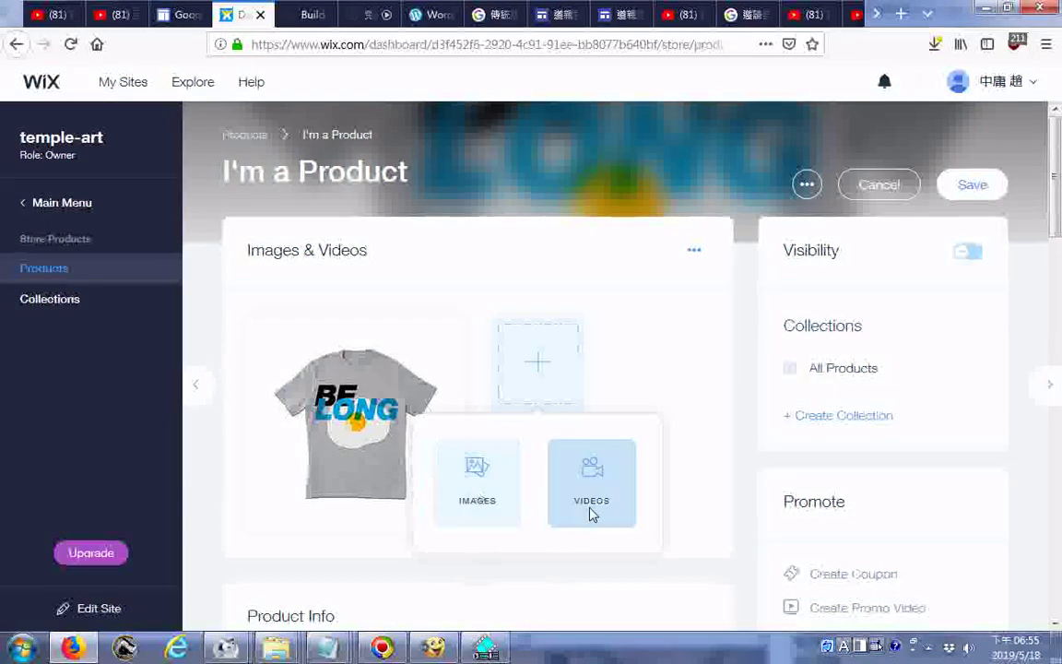
{"action": "scroll", "coordinate": [637, 429], "scroll_direction": "down", "scroll_amount": 5}
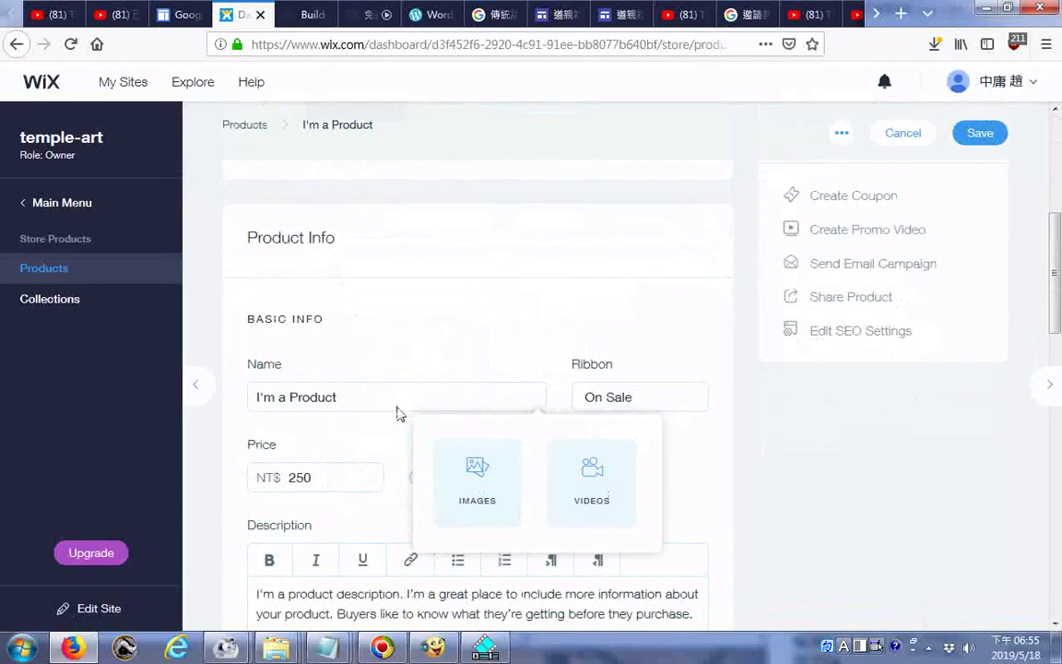
{"action": "scroll", "coordinate": [398, 414], "scroll_direction": "down", "scroll_amount": 2}
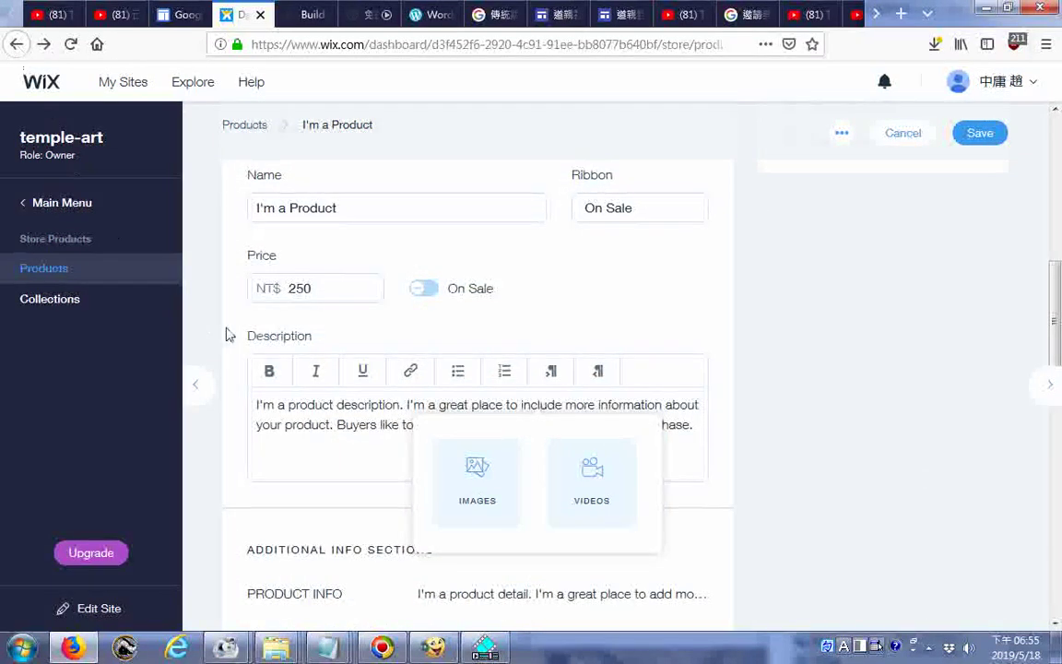
{"action": "left_click", "coordinate": [16, 46]}
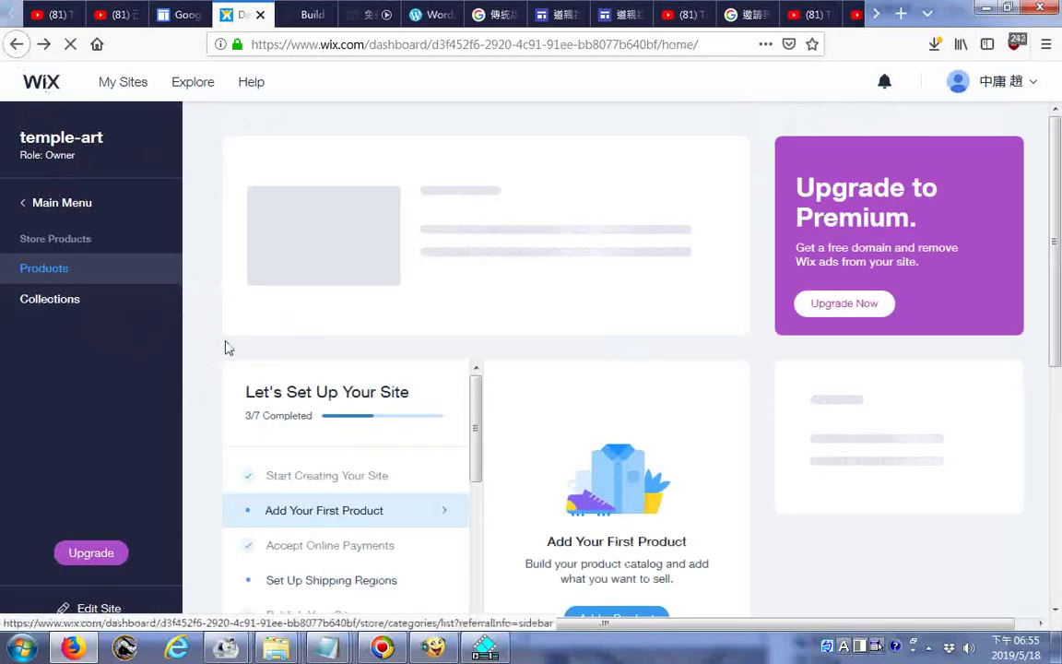
Step: Go to the store's collections, start a new collection and look over its setup page
{"action": "left_click", "coordinate": [62, 268]}
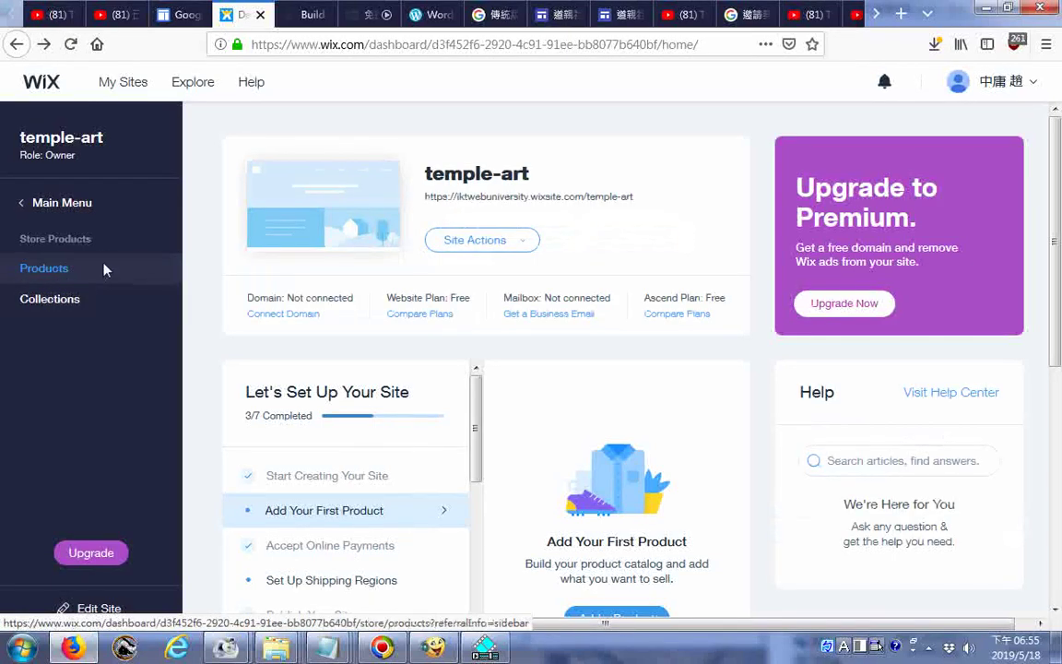
{"action": "left_click", "coordinate": [57, 305]}
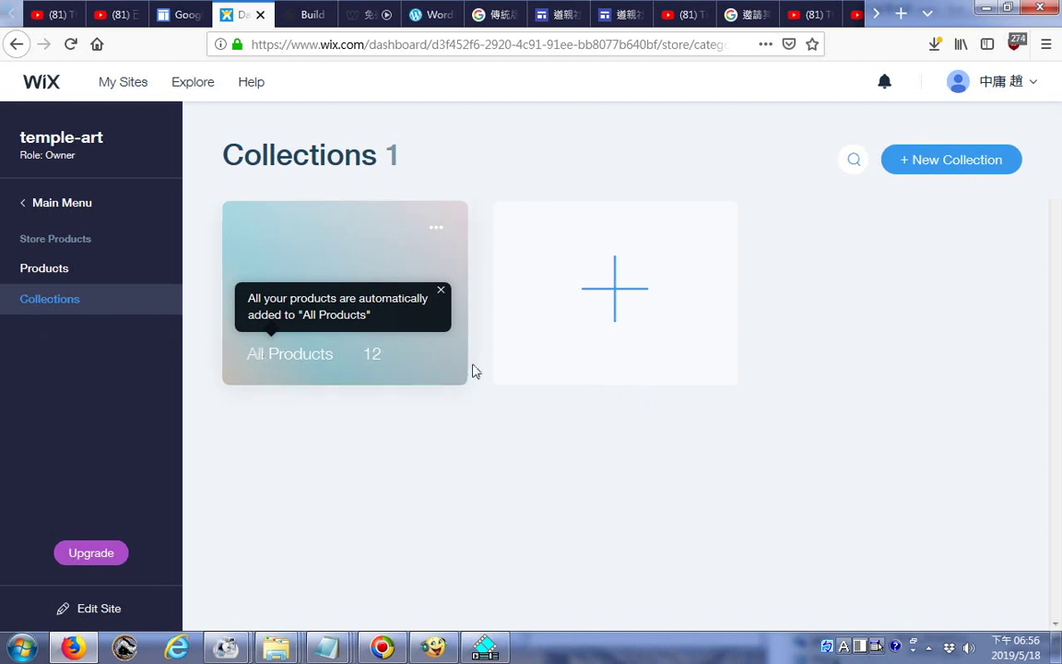
{"action": "left_click", "coordinate": [634, 295]}
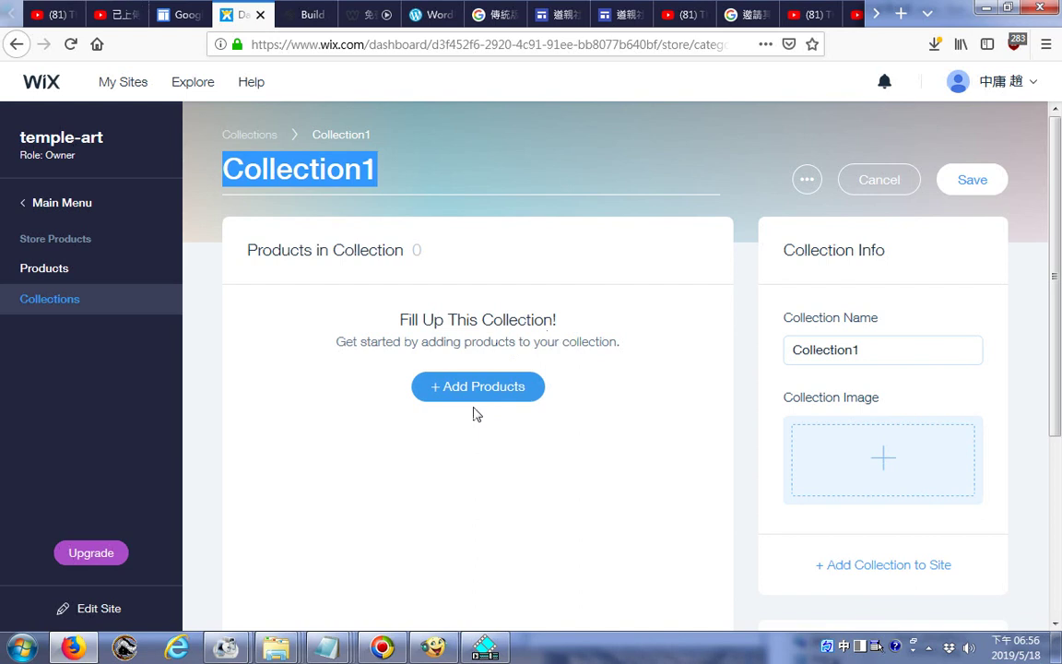
{"action": "scroll", "coordinate": [476, 415], "scroll_direction": "down", "scroll_amount": 2}
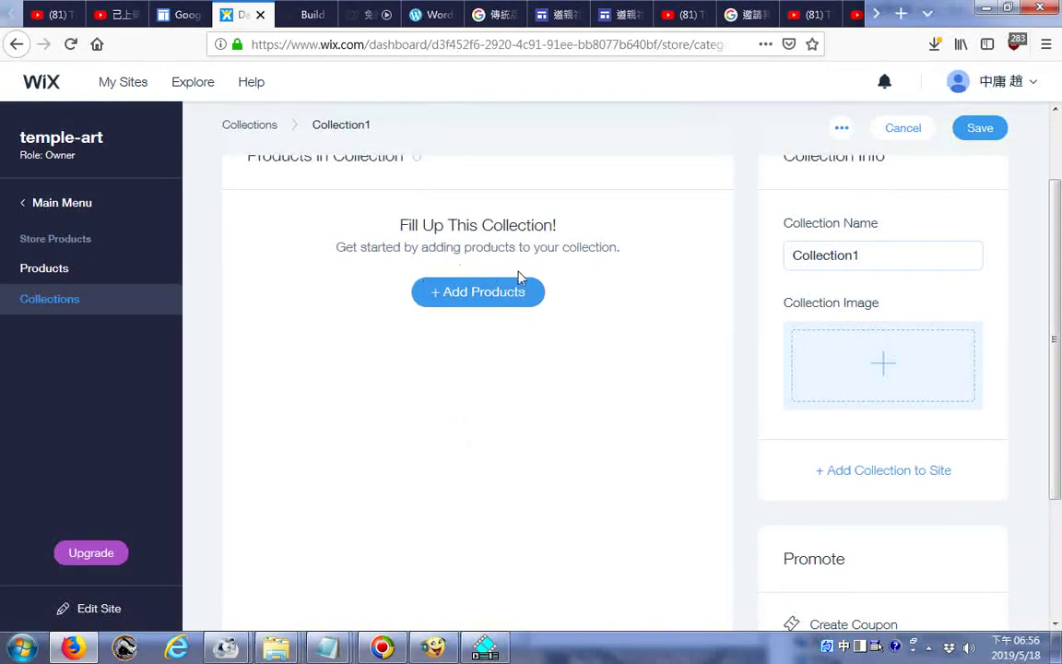
{"action": "scroll", "coordinate": [562, 291], "scroll_direction": "down", "scroll_amount": 3}
{"action": "scroll", "coordinate": [563, 292], "scroll_direction": "up", "scroll_amount": 5}
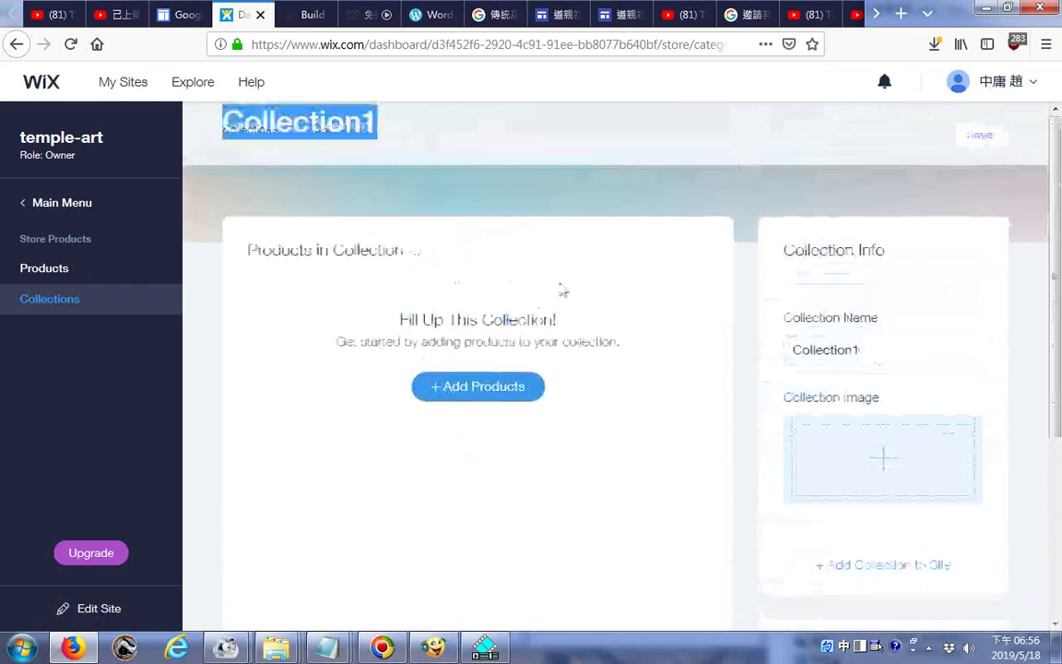
Step: Look through the products available for Collection1 and close the product picker without selecting any
{"action": "left_click", "coordinate": [483, 387]}
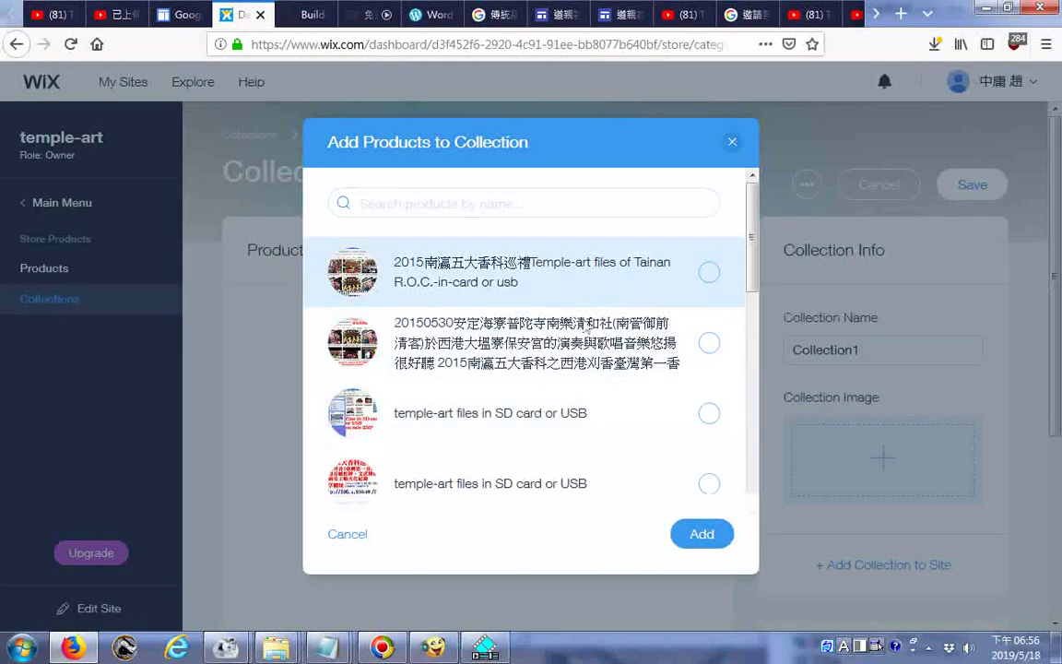
{"action": "scroll", "coordinate": [581, 417], "scroll_direction": "down", "scroll_amount": 2}
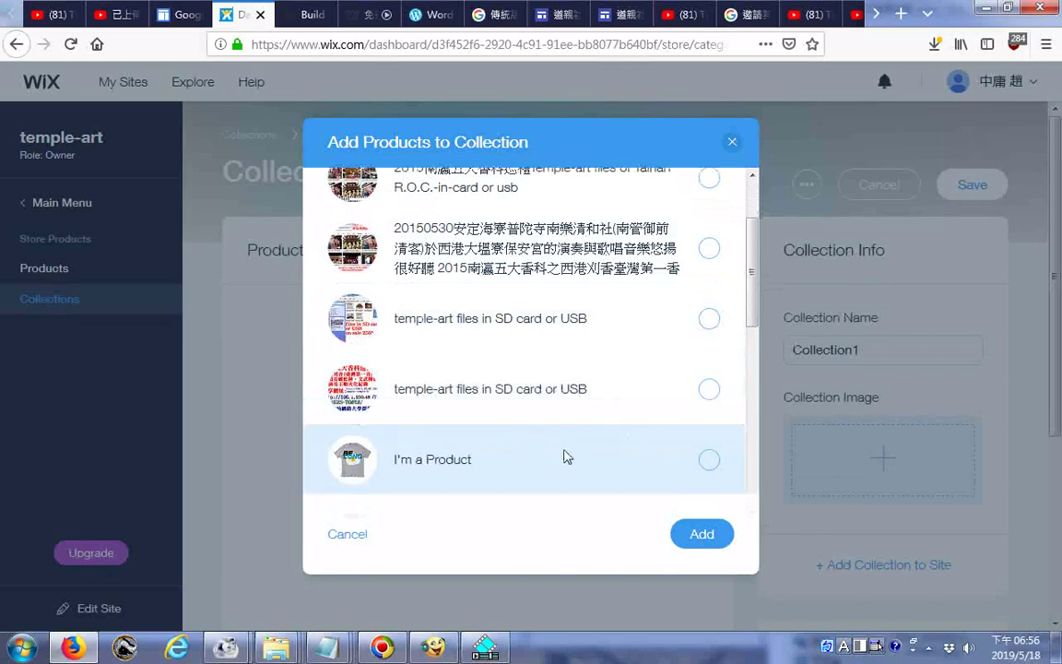
{"action": "scroll", "coordinate": [564, 456], "scroll_direction": "down", "scroll_amount": 5}
{"action": "scroll", "coordinate": [563, 470], "scroll_direction": "down", "scroll_amount": 2}
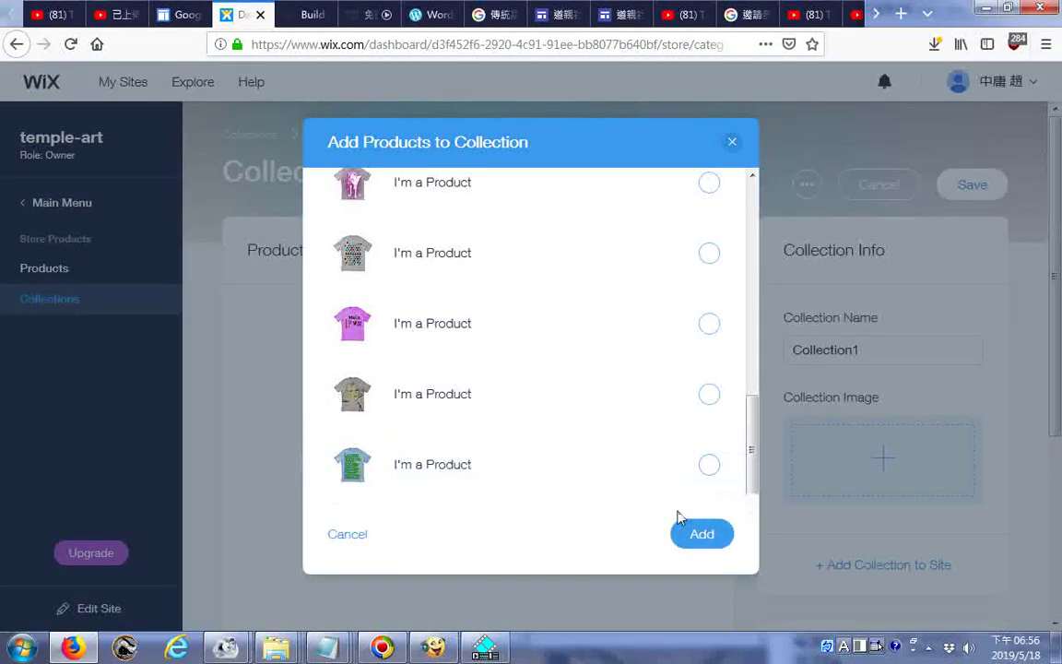
{"action": "scroll", "coordinate": [664, 486], "scroll_direction": "up", "scroll_amount": 5}
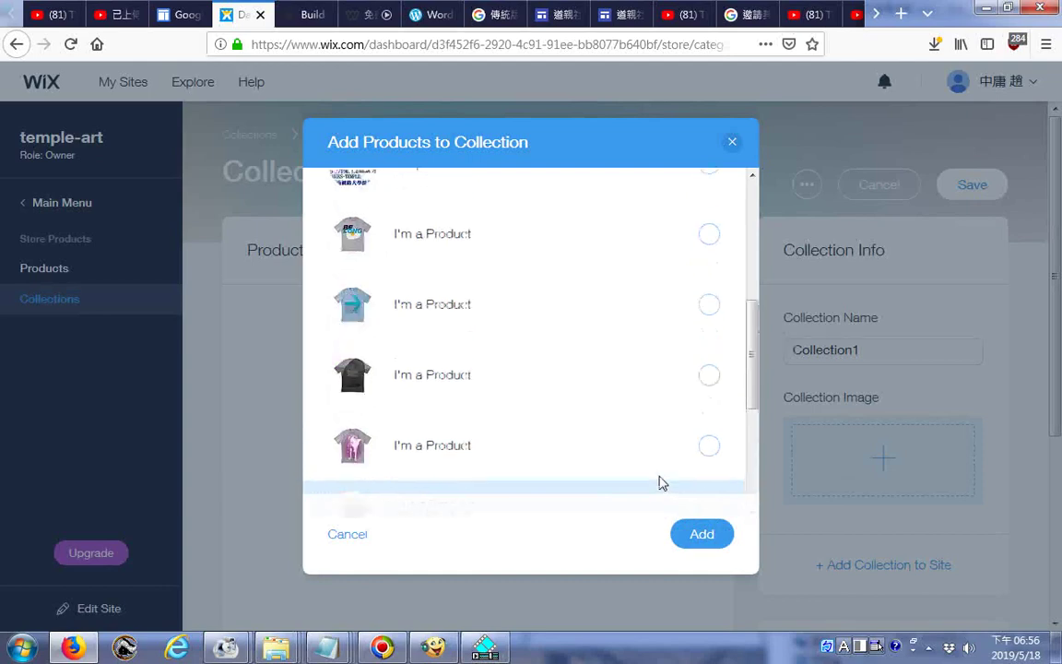
{"action": "left_click", "coordinate": [701, 539]}
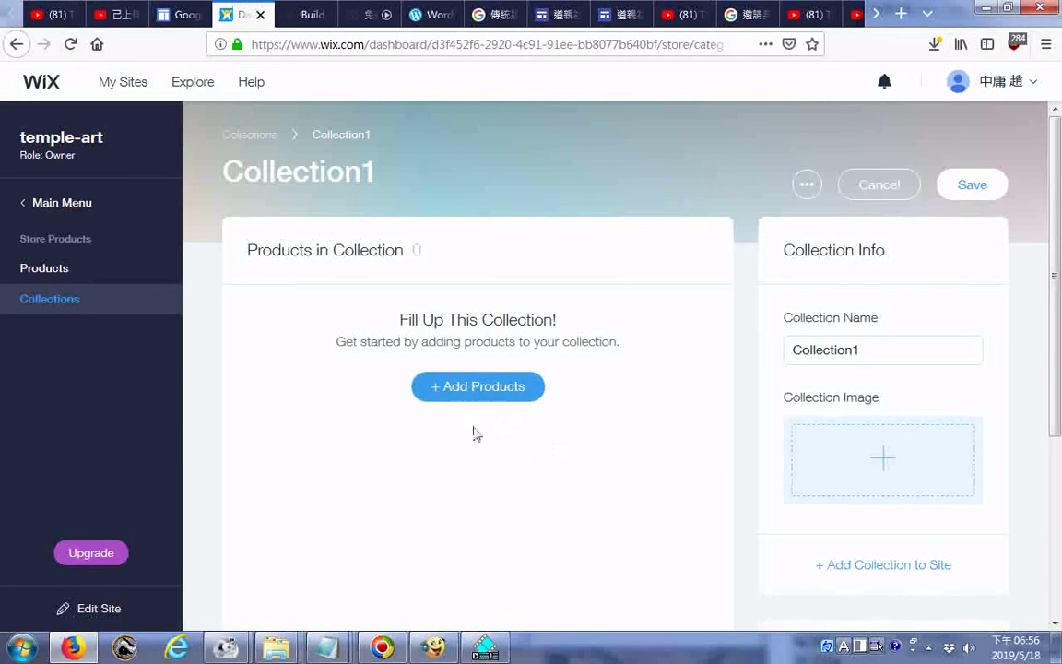
{"action": "scroll", "coordinate": [474, 434], "scroll_direction": "down", "scroll_amount": 3}
{"action": "scroll", "coordinate": [474, 451], "scroll_direction": "up", "scroll_amount": 3}
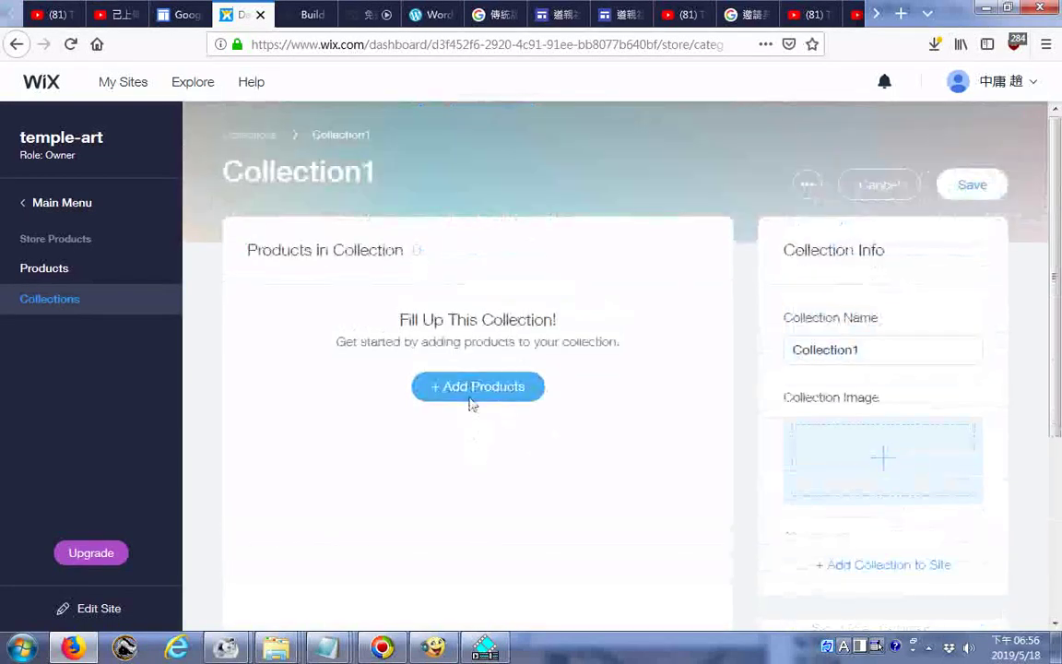
Step: Add the two 2015 temple products and both "temple-art files in SD card or USB" products to Collection1
{"action": "left_click", "coordinate": [471, 392]}
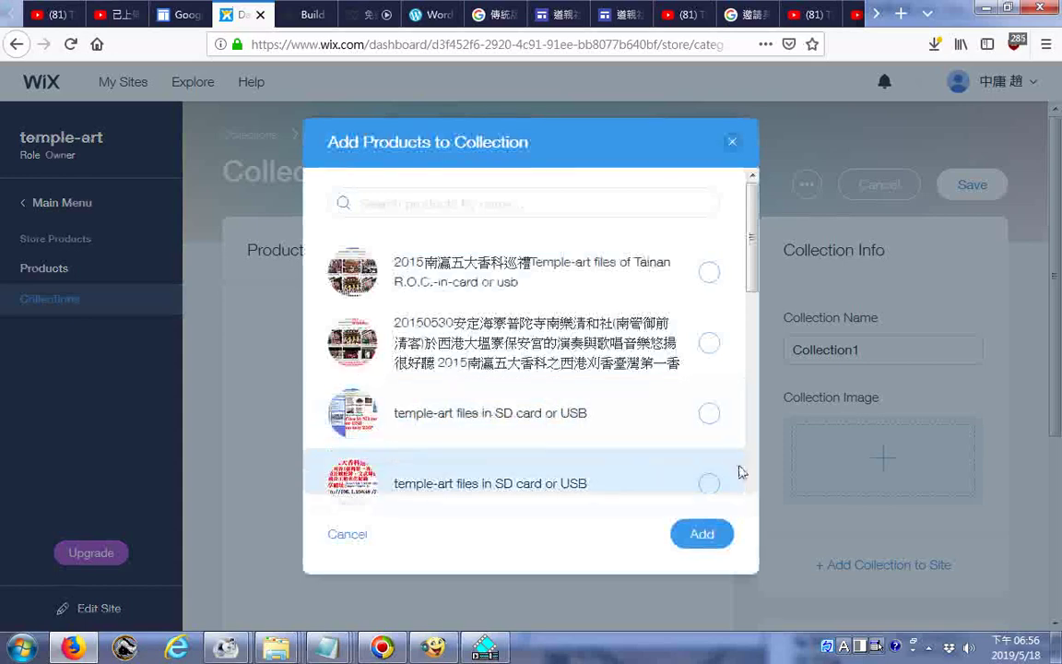
{"action": "left_click", "coordinate": [707, 275]}
{"action": "left_click", "coordinate": [707, 275]}
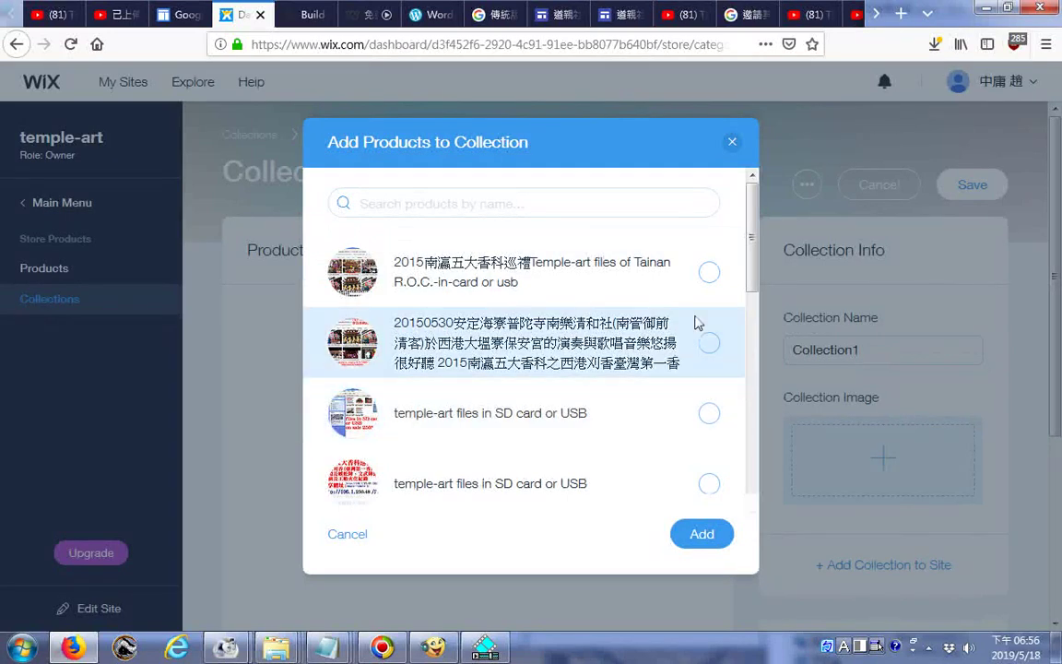
{"action": "left_click", "coordinate": [707, 271]}
{"action": "left_click", "coordinate": [707, 346]}
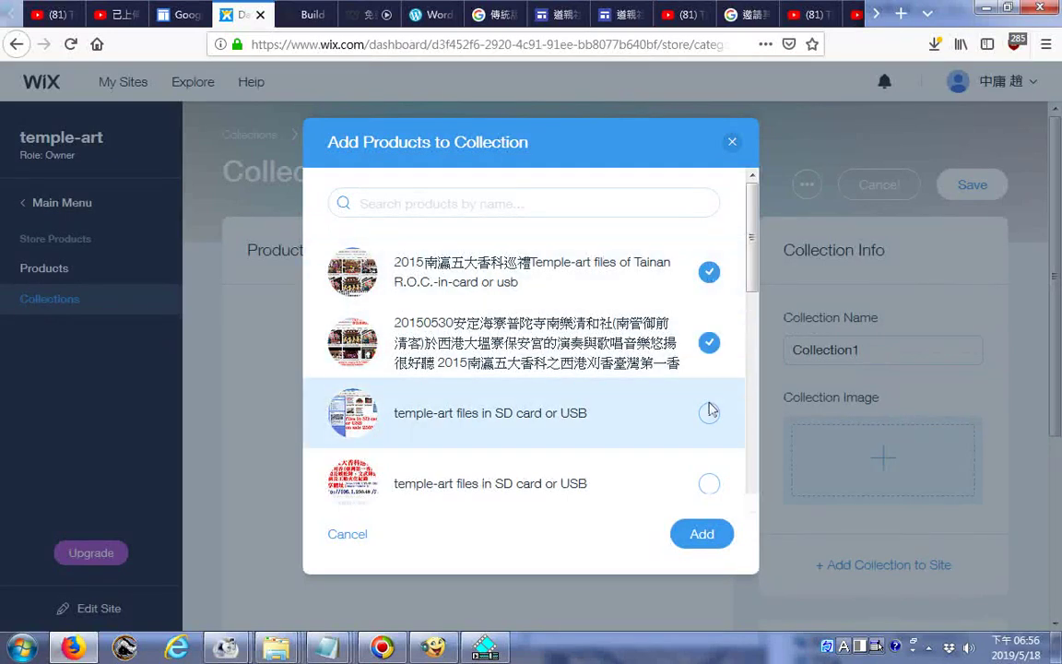
{"action": "left_click", "coordinate": [708, 413]}
{"action": "left_click", "coordinate": [707, 485]}
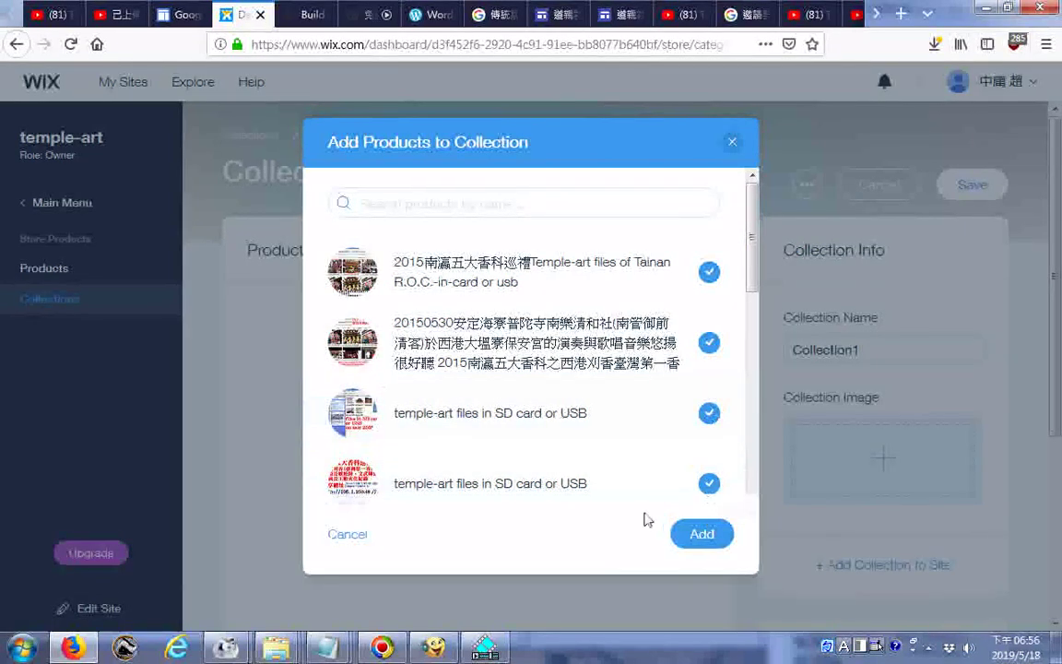
{"action": "scroll", "coordinate": [638, 475], "scroll_direction": "down", "scroll_amount": 2}
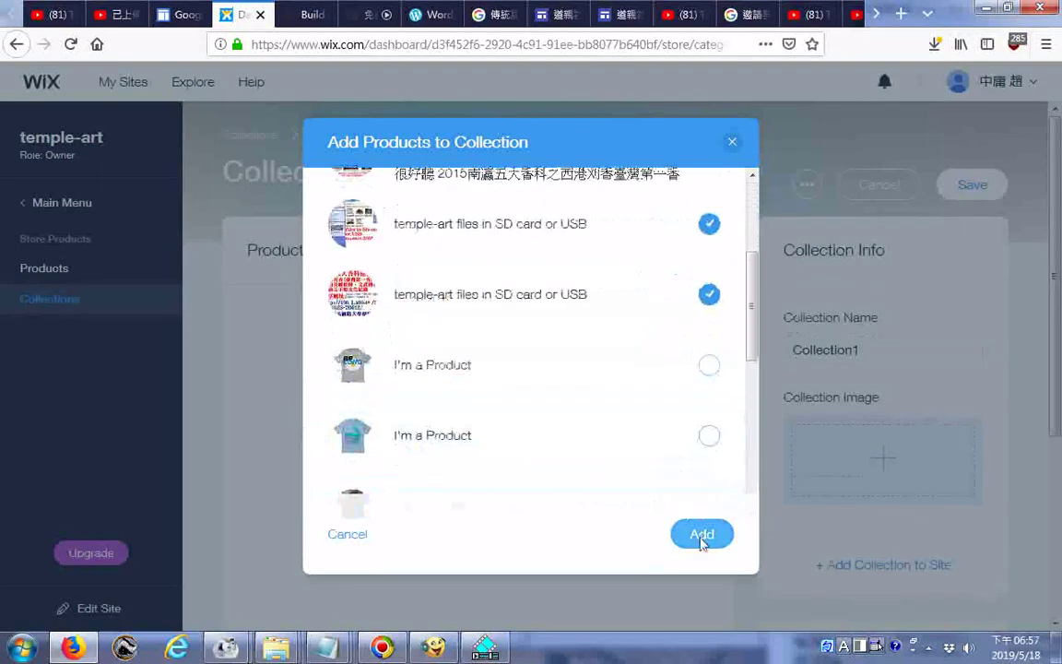
{"action": "left_click", "coordinate": [702, 535]}
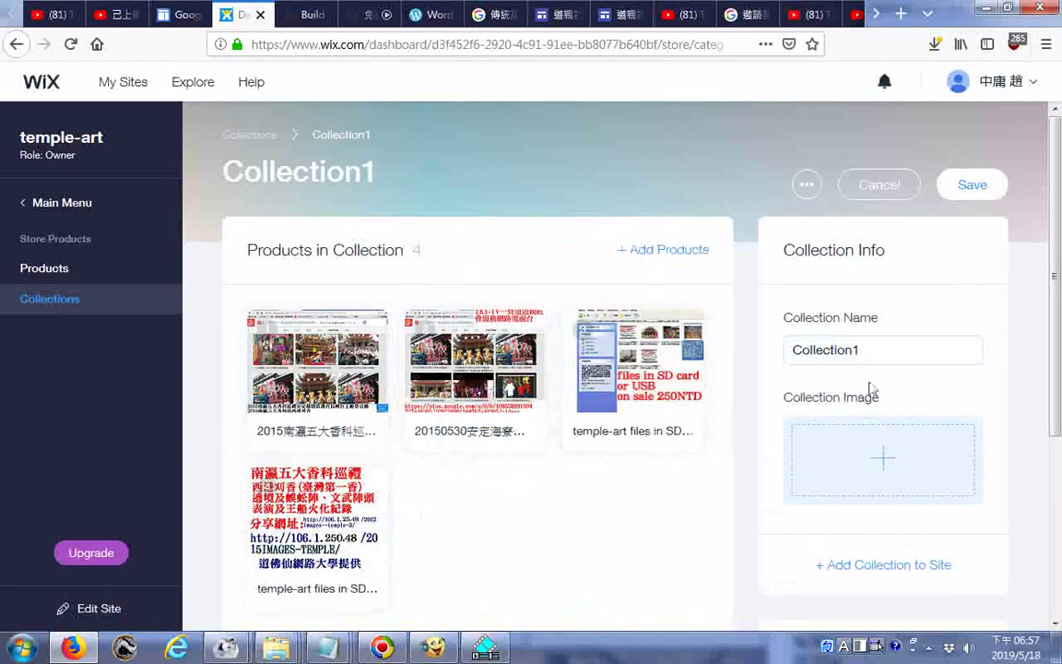
Step: Review Collection1's site and promotion options, compare the Premium plans' prices and features, and return to the collection
{"action": "scroll", "coordinate": [857, 440], "scroll_direction": "down", "scroll_amount": 2}
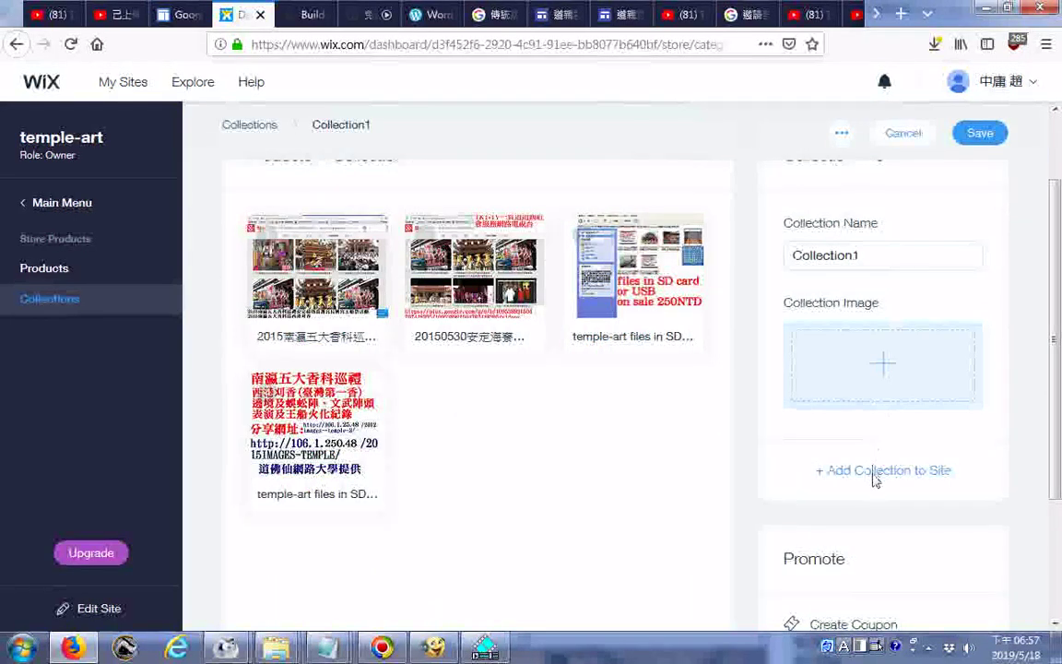
{"action": "scroll", "coordinate": [874, 466], "scroll_direction": "down", "scroll_amount": 2}
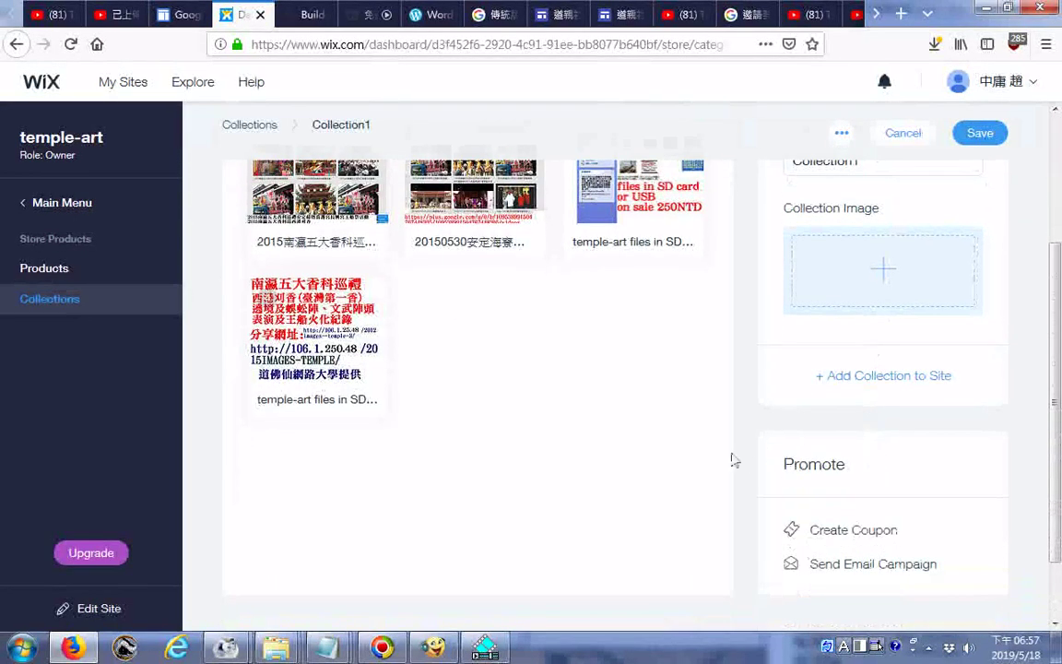
{"action": "scroll", "coordinate": [661, 427], "scroll_direction": "up", "scroll_amount": 4}
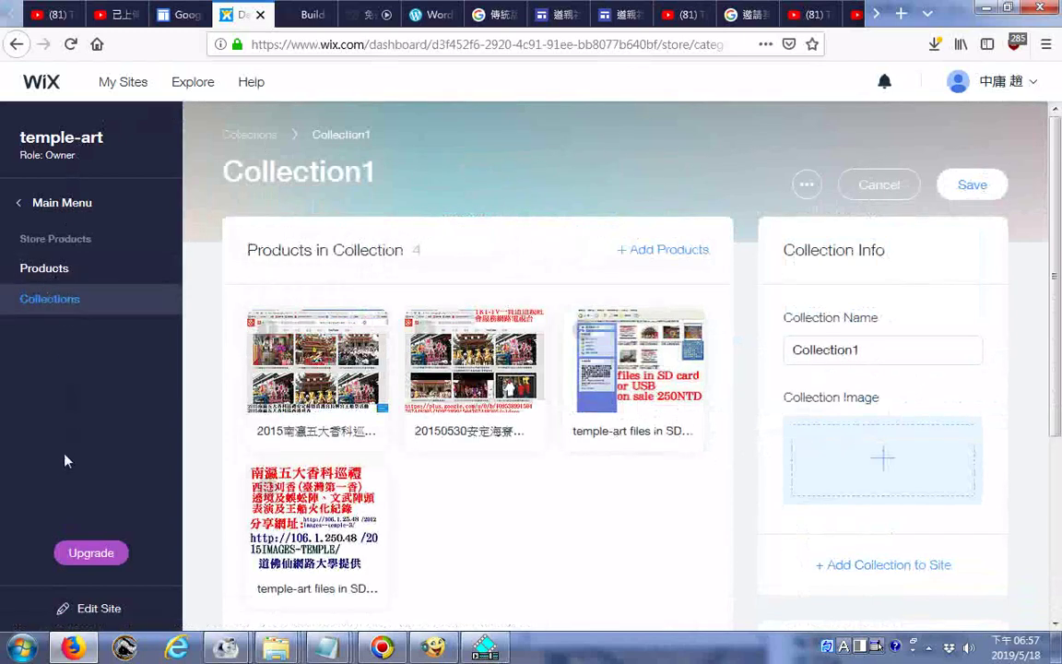
{"action": "left_click", "coordinate": [91, 554]}
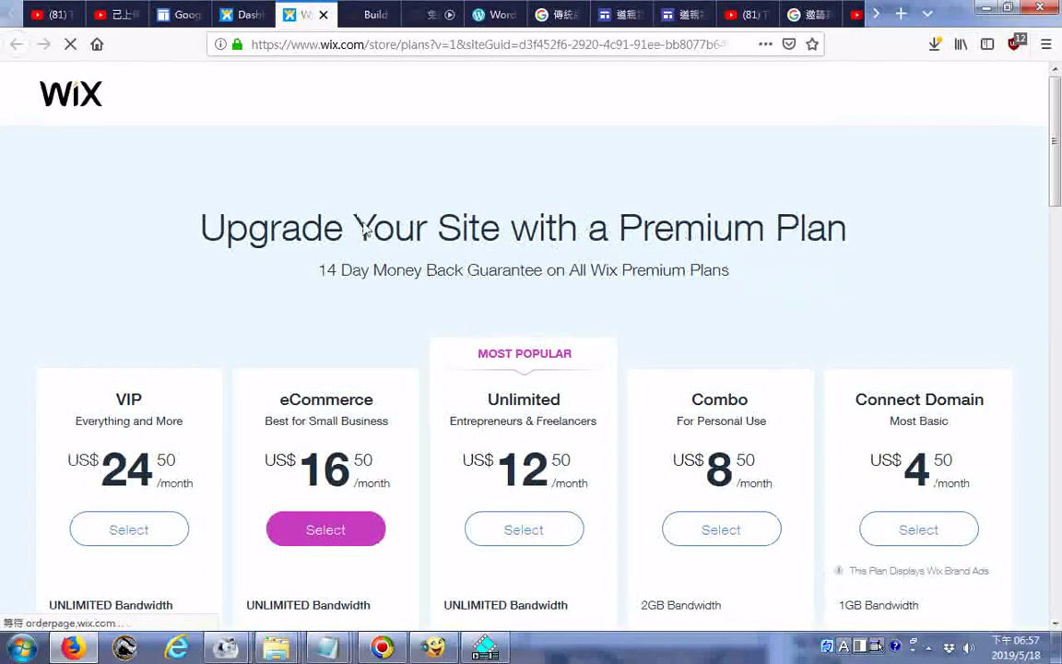
{"action": "scroll", "coordinate": [840, 345], "scroll_direction": "down", "scroll_amount": 3}
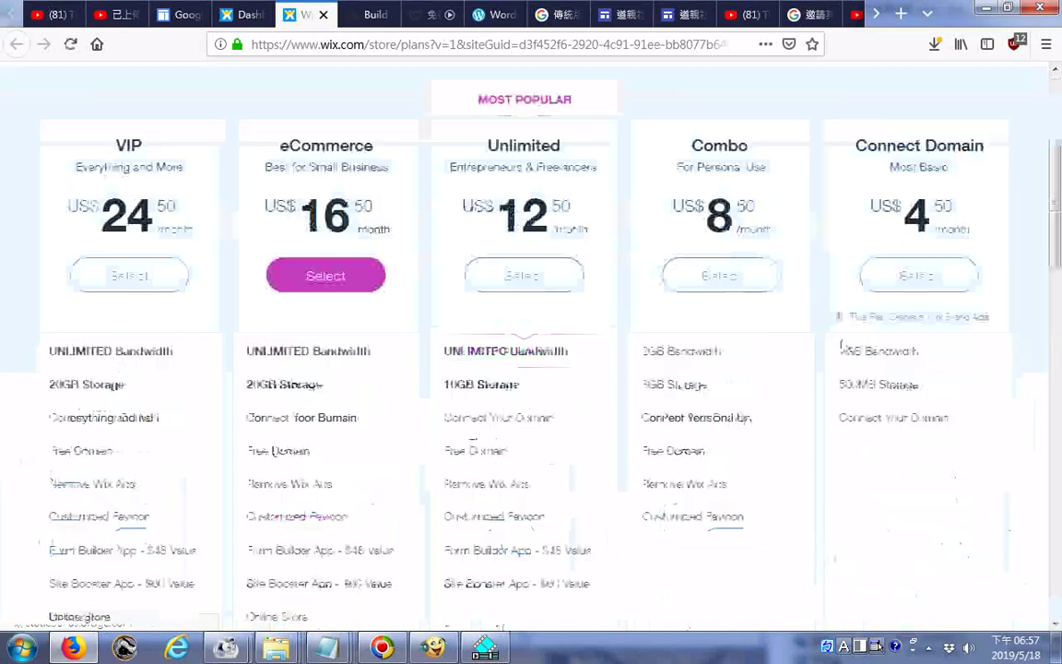
{"action": "scroll", "coordinate": [841, 345], "scroll_direction": "down", "scroll_amount": 3}
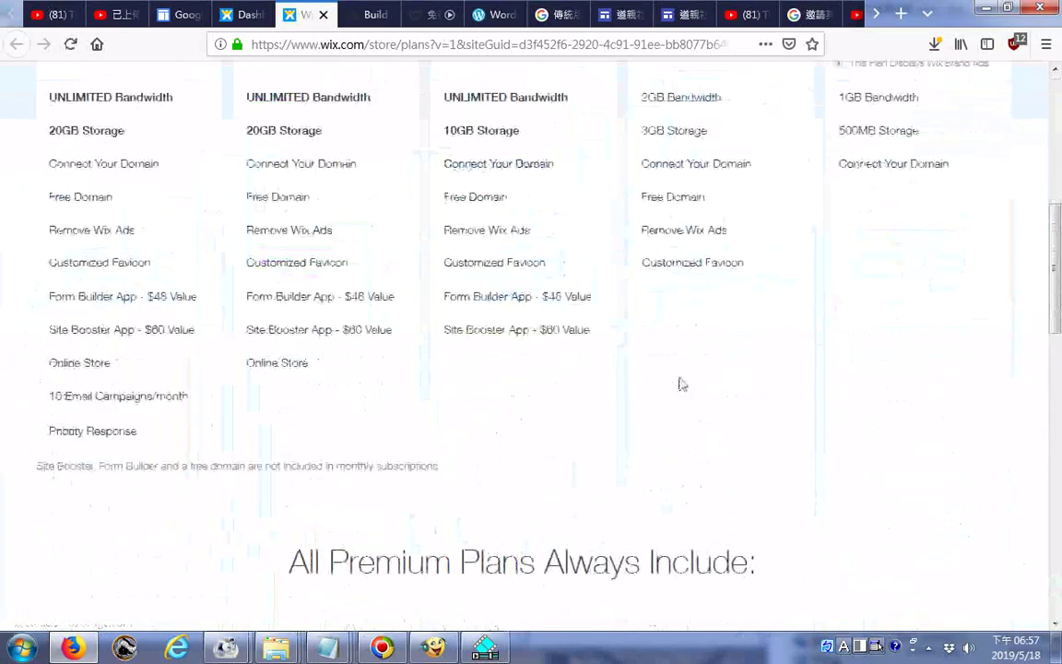
{"action": "scroll", "coordinate": [651, 312], "scroll_direction": "up", "scroll_amount": 6}
{"action": "left_click", "coordinate": [244, 13]}
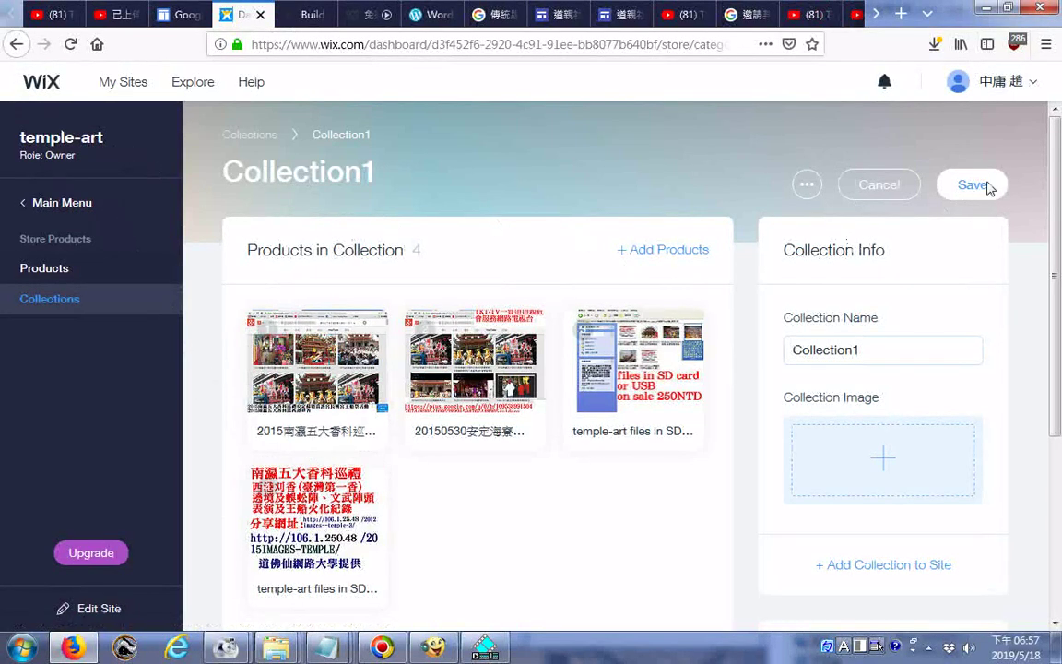
Step: Check the products in Collection1 and save the collection
{"action": "scroll", "coordinate": [538, 429], "scroll_direction": "down", "scroll_amount": 3}
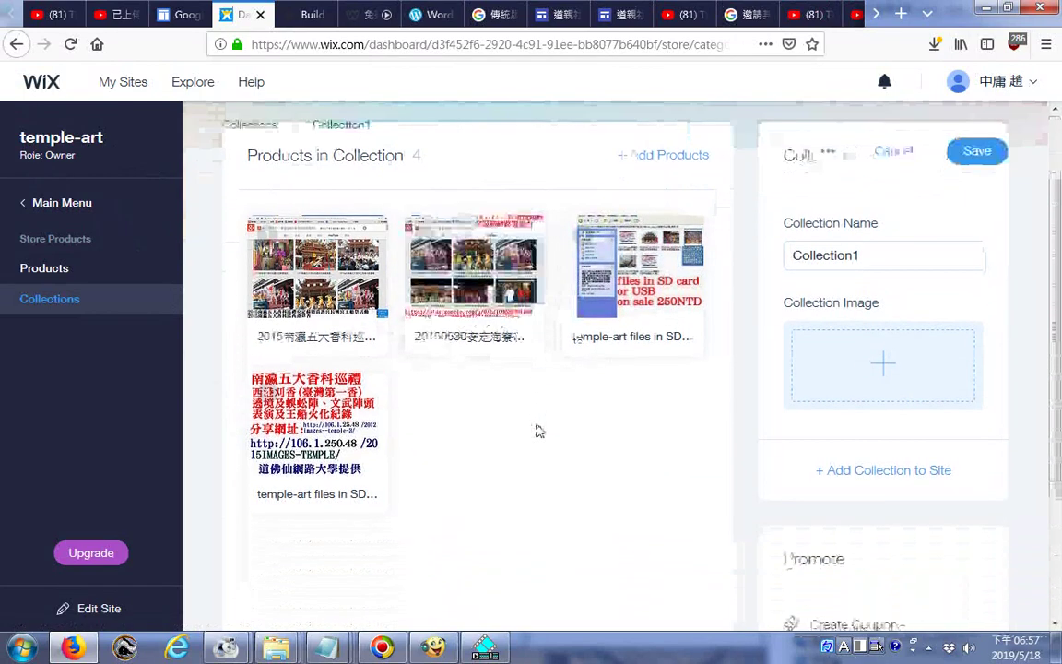
{"action": "scroll", "coordinate": [539, 431], "scroll_direction": "up", "scroll_amount": 3}
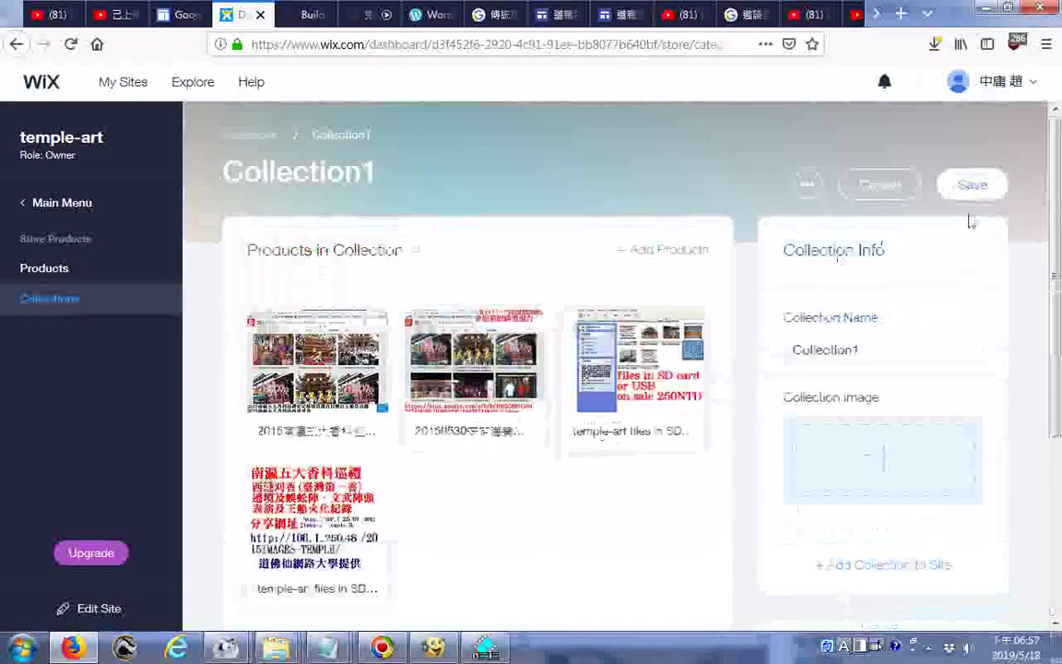
{"action": "left_click", "coordinate": [969, 196]}
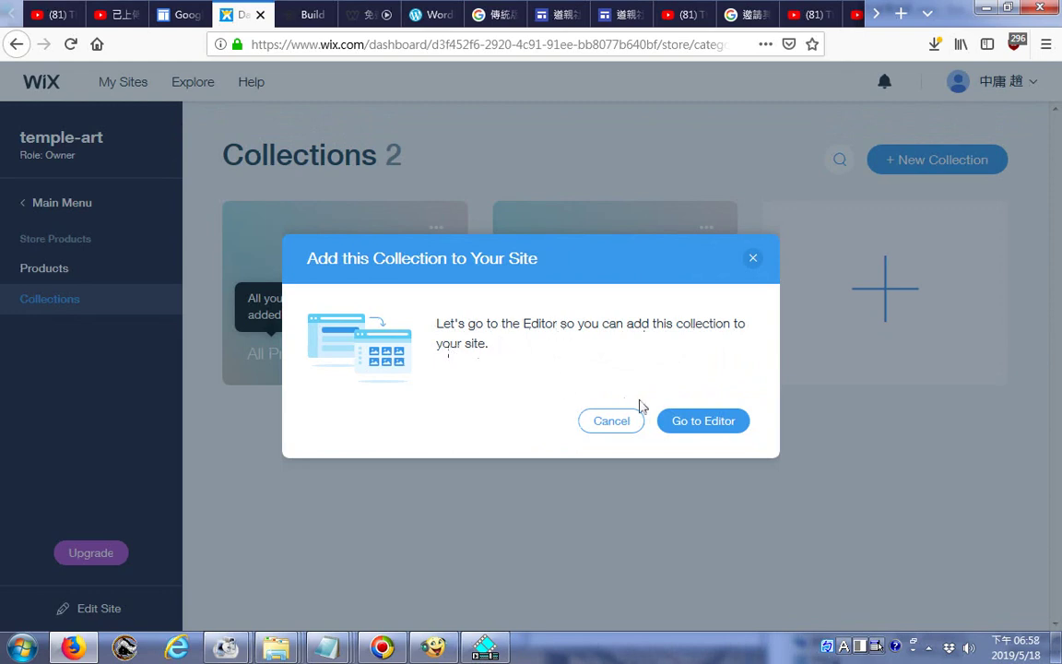
Step: Proceed to the site editor for adding the collection and look over the SHOP page down to its footer
{"action": "left_click", "coordinate": [697, 424]}
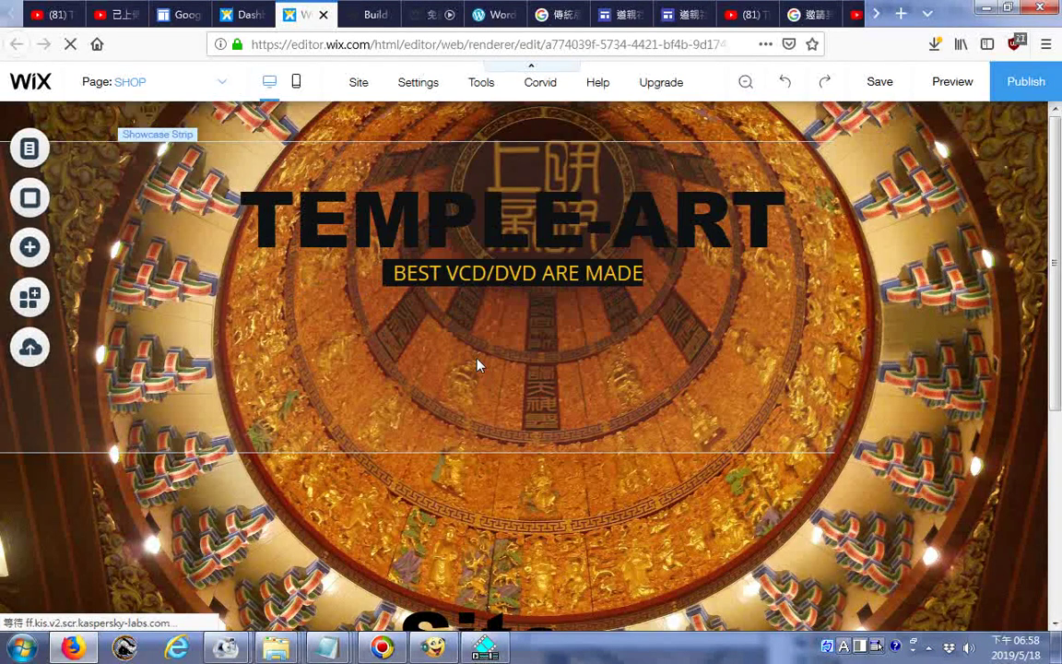
{"action": "scroll", "coordinate": [478, 365], "scroll_direction": "down", "scroll_amount": 2}
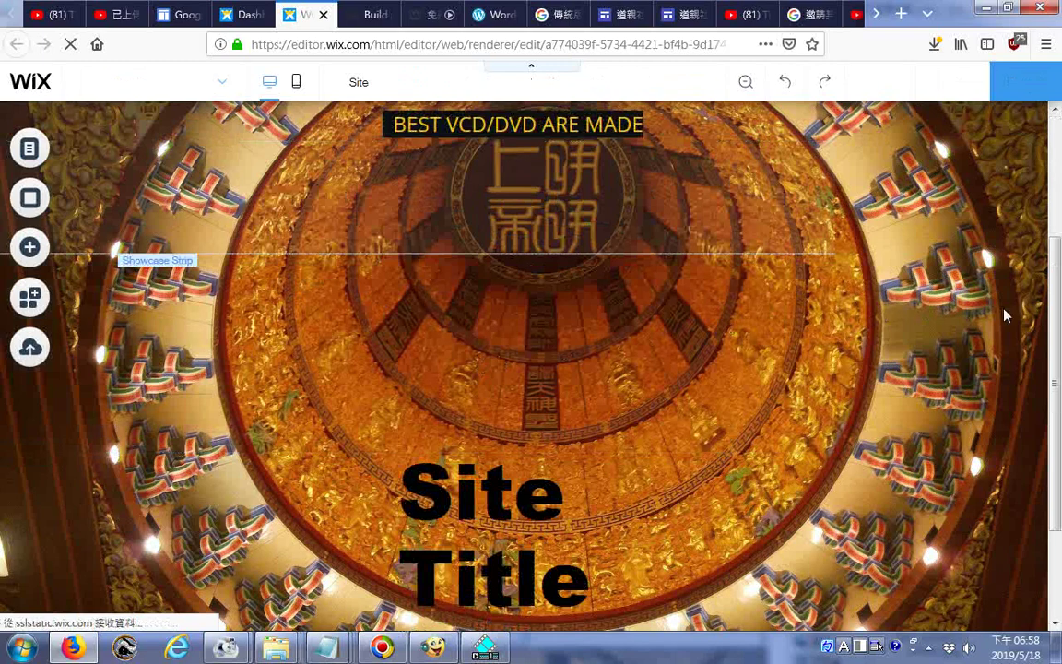
{"action": "scroll", "coordinate": [1005, 316], "scroll_direction": "down", "scroll_amount": 2}
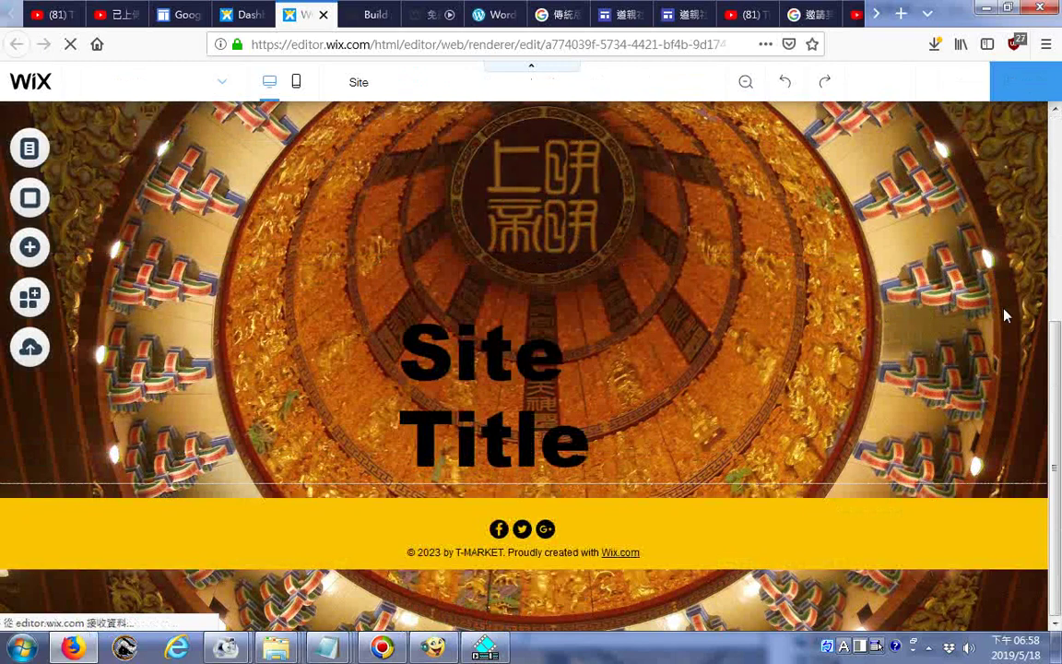